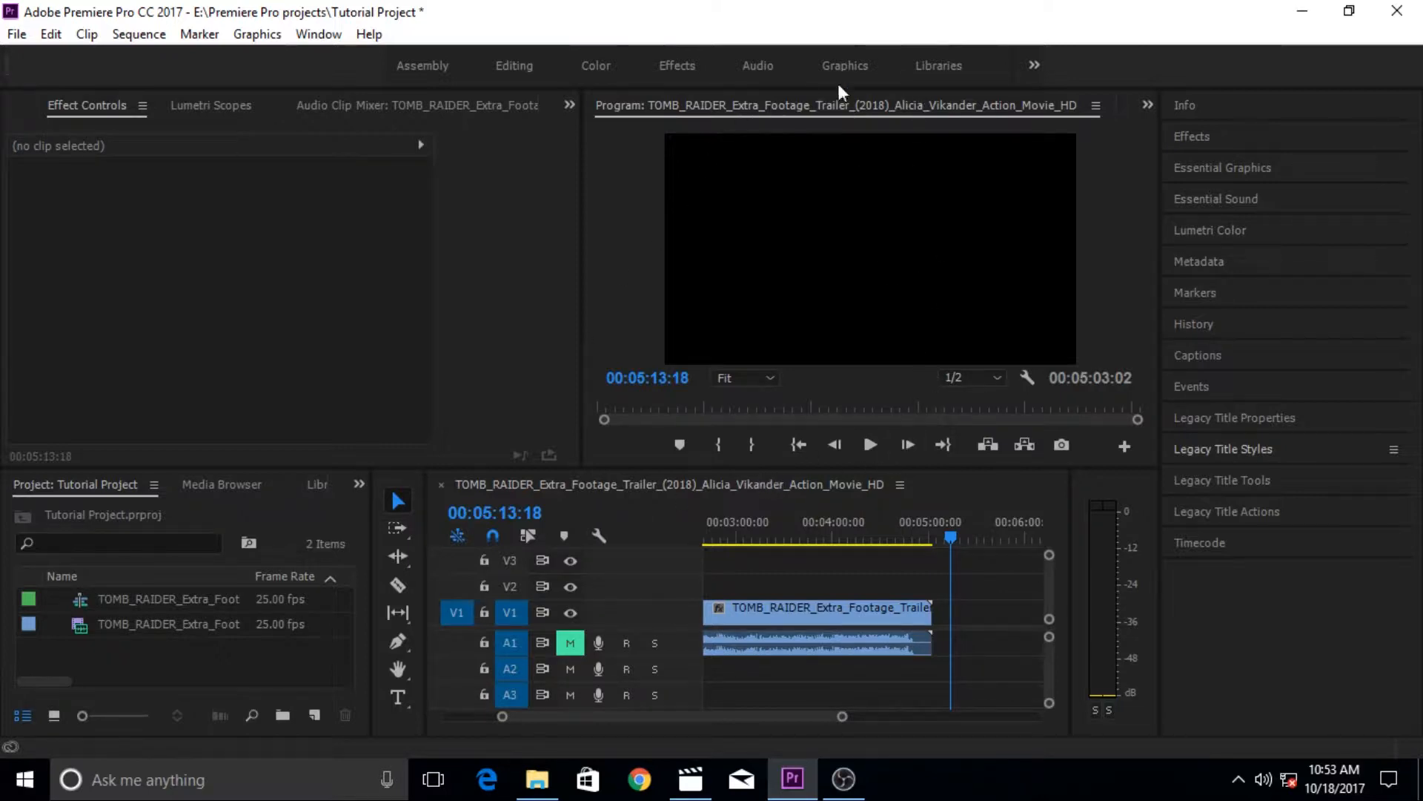
Show the Title panel in the Program monitor's panel group.
left_click(1147, 105)
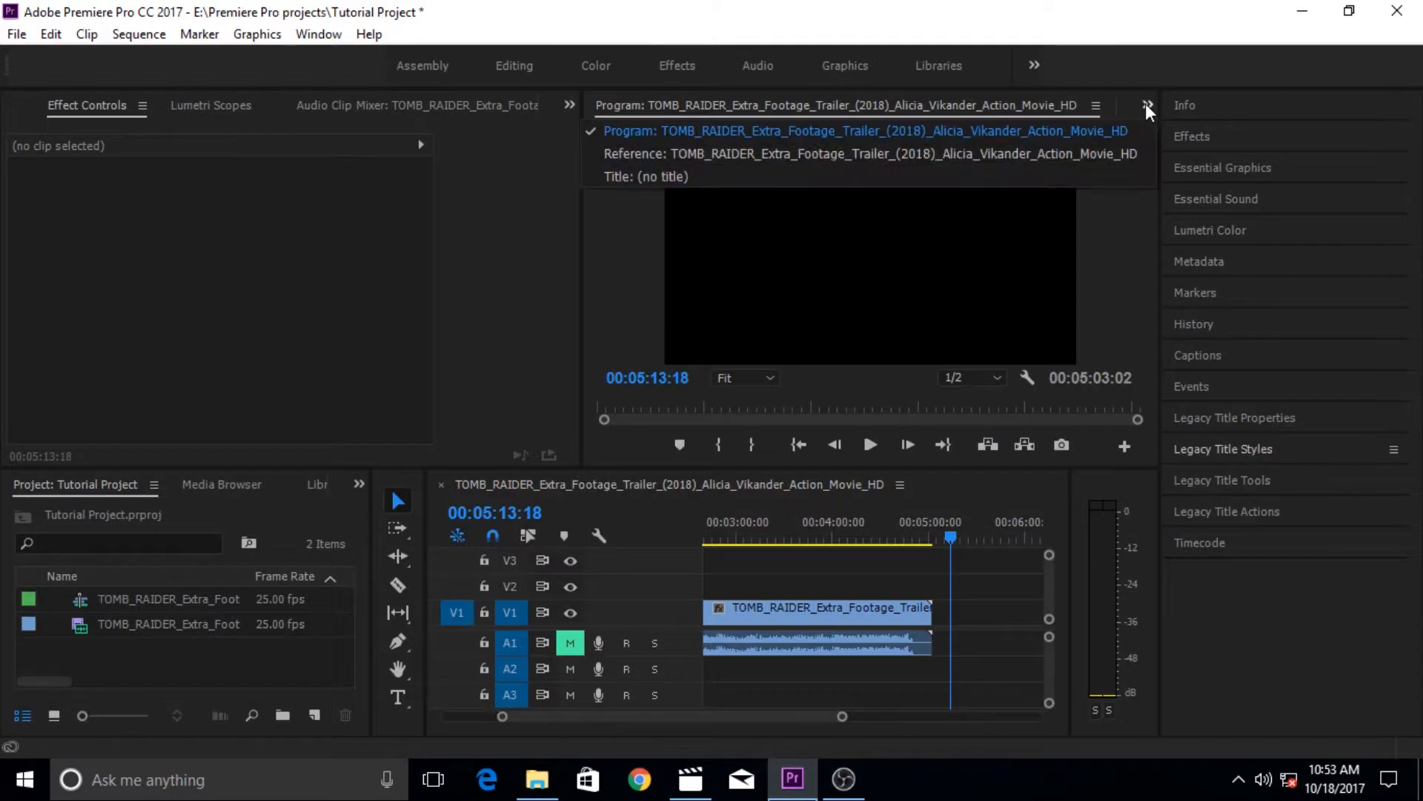
left_click(616, 178)
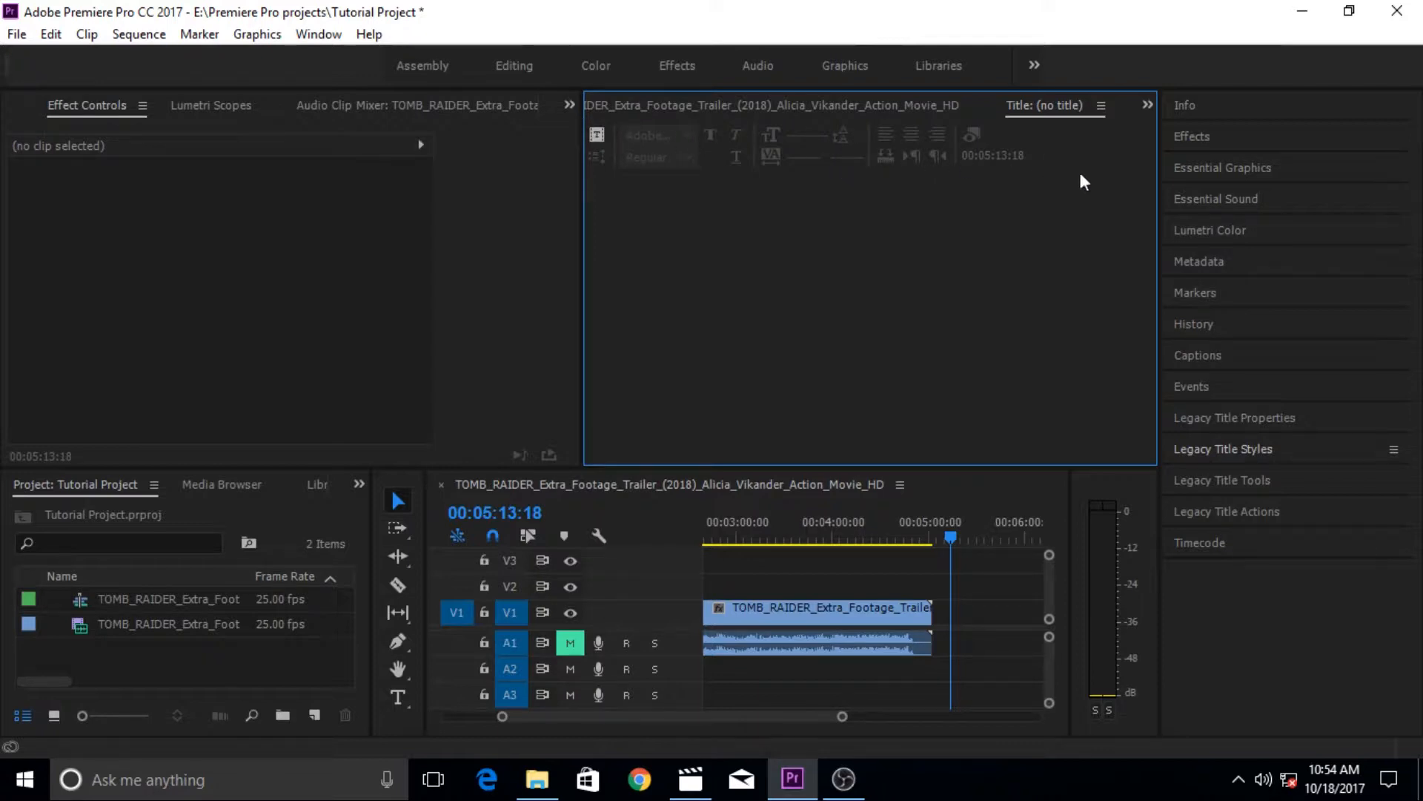
left_click(1035, 66)
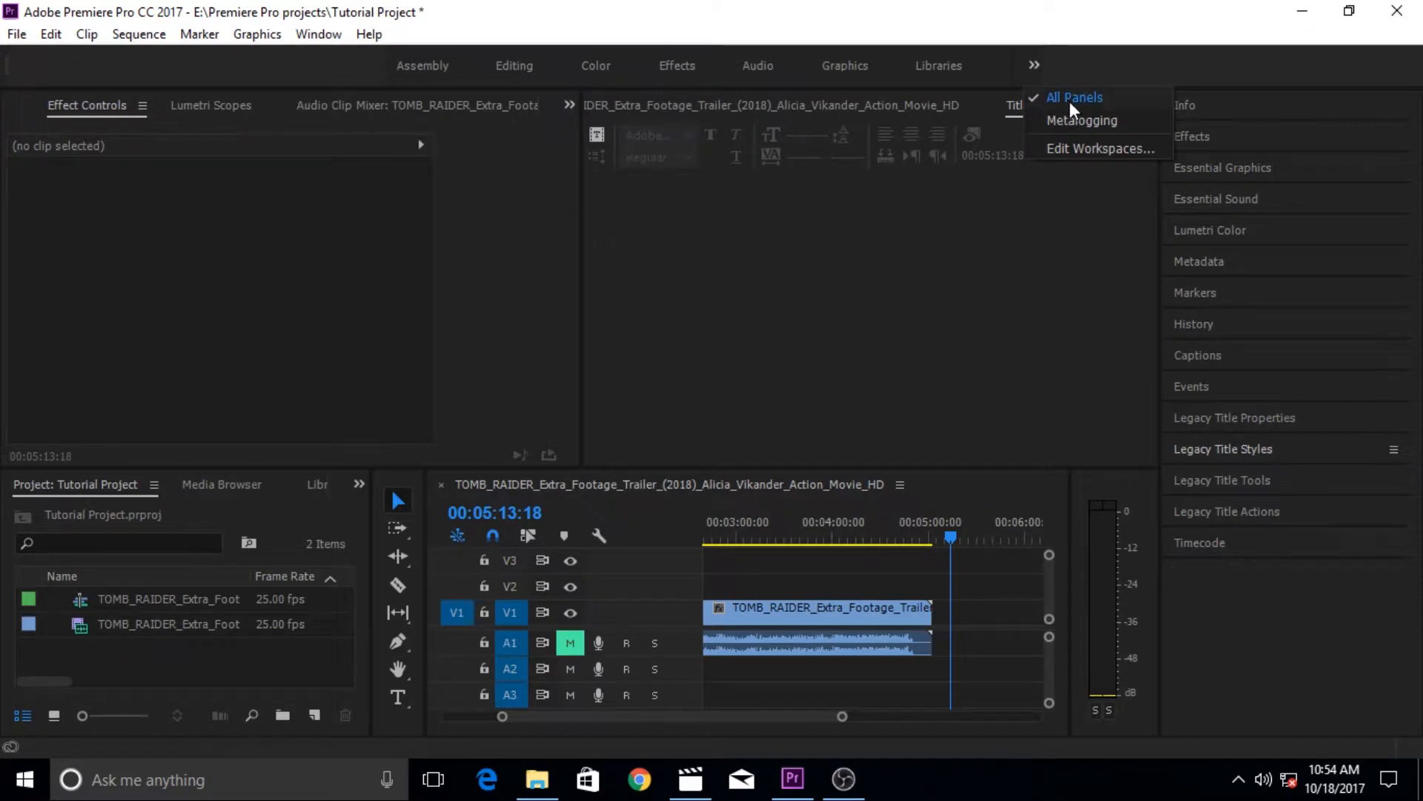
left_click(1041, 74)
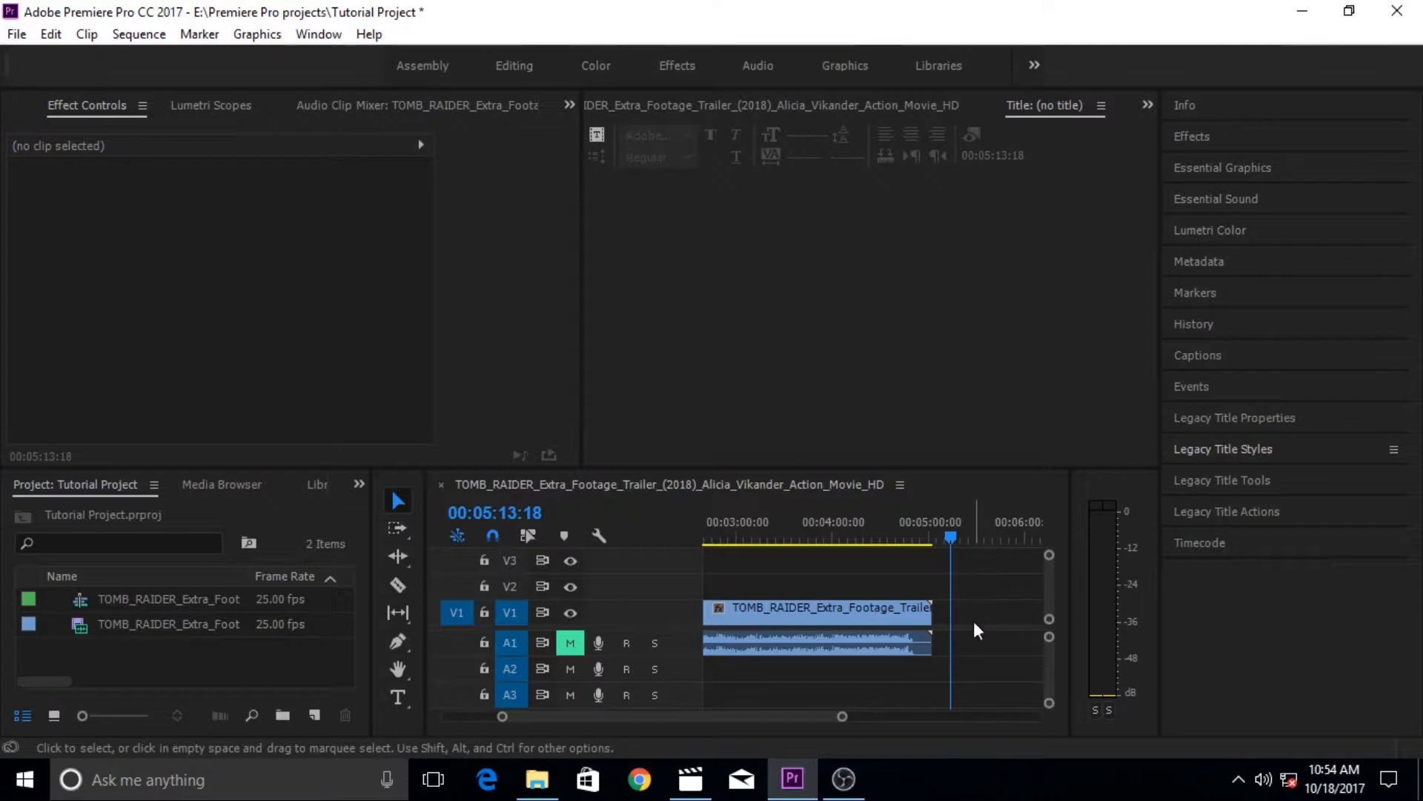
Create a new title named "Roll Titles" with the preset video settings.
left_click(599, 137)
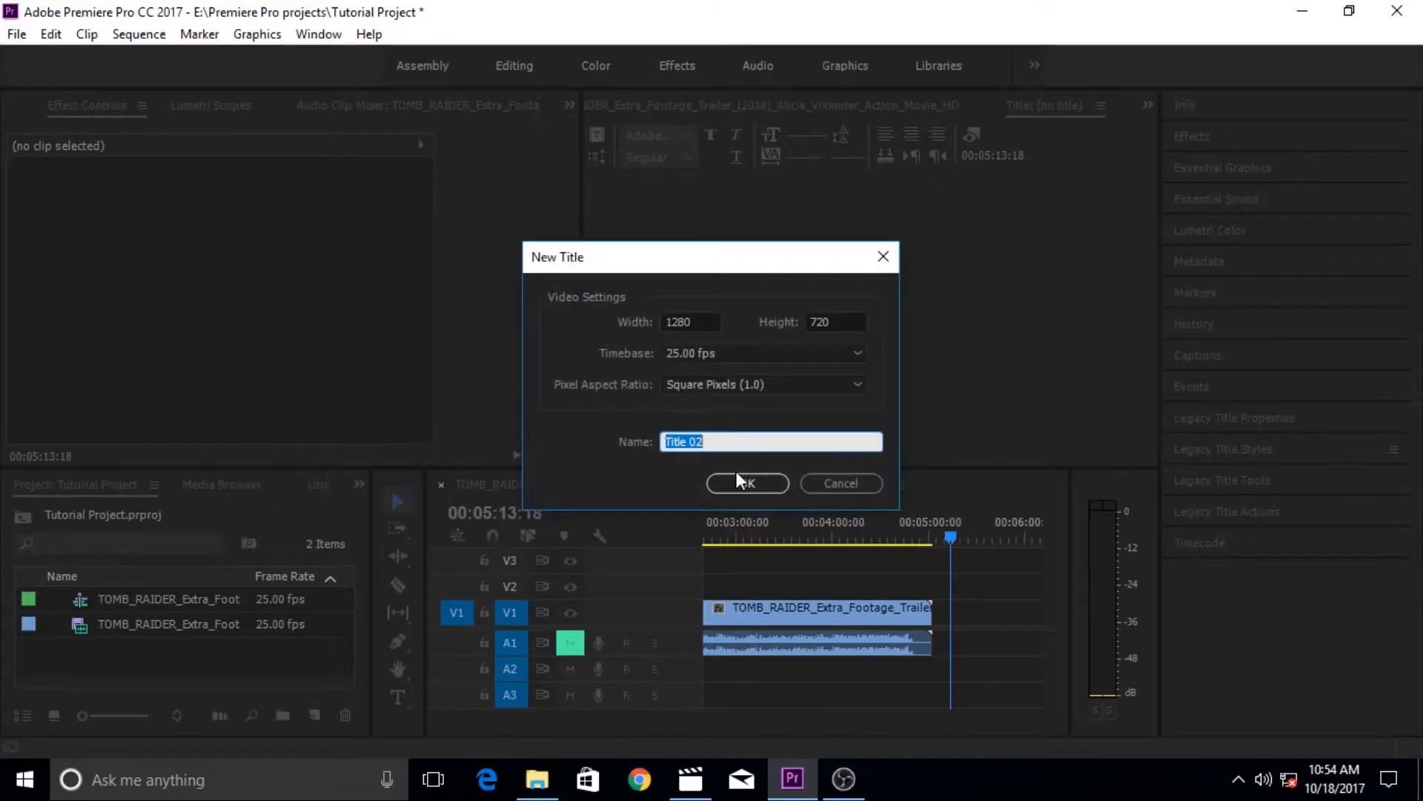
left_click_drag(735, 267, 771, 208)
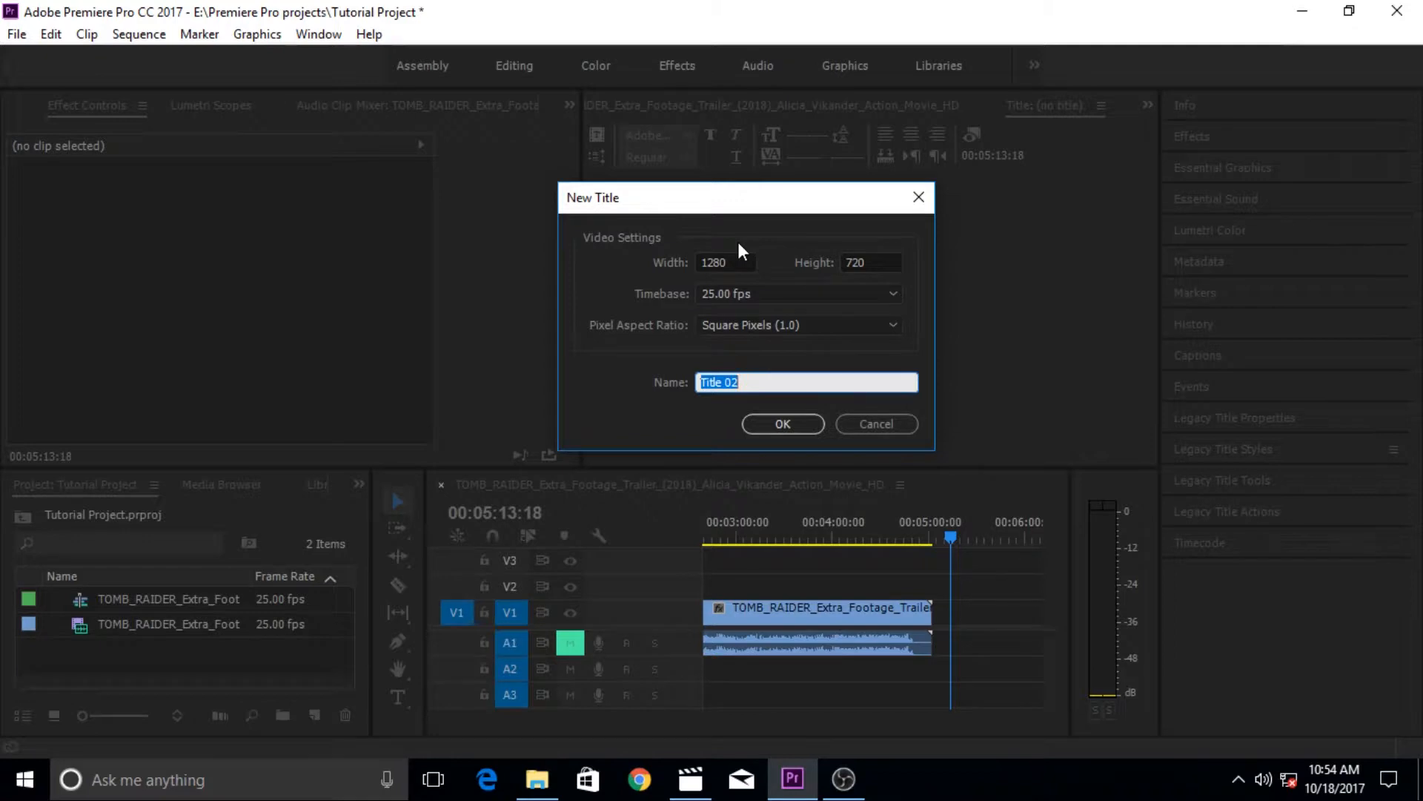
type("Roll Titles")
left_click(793, 430)
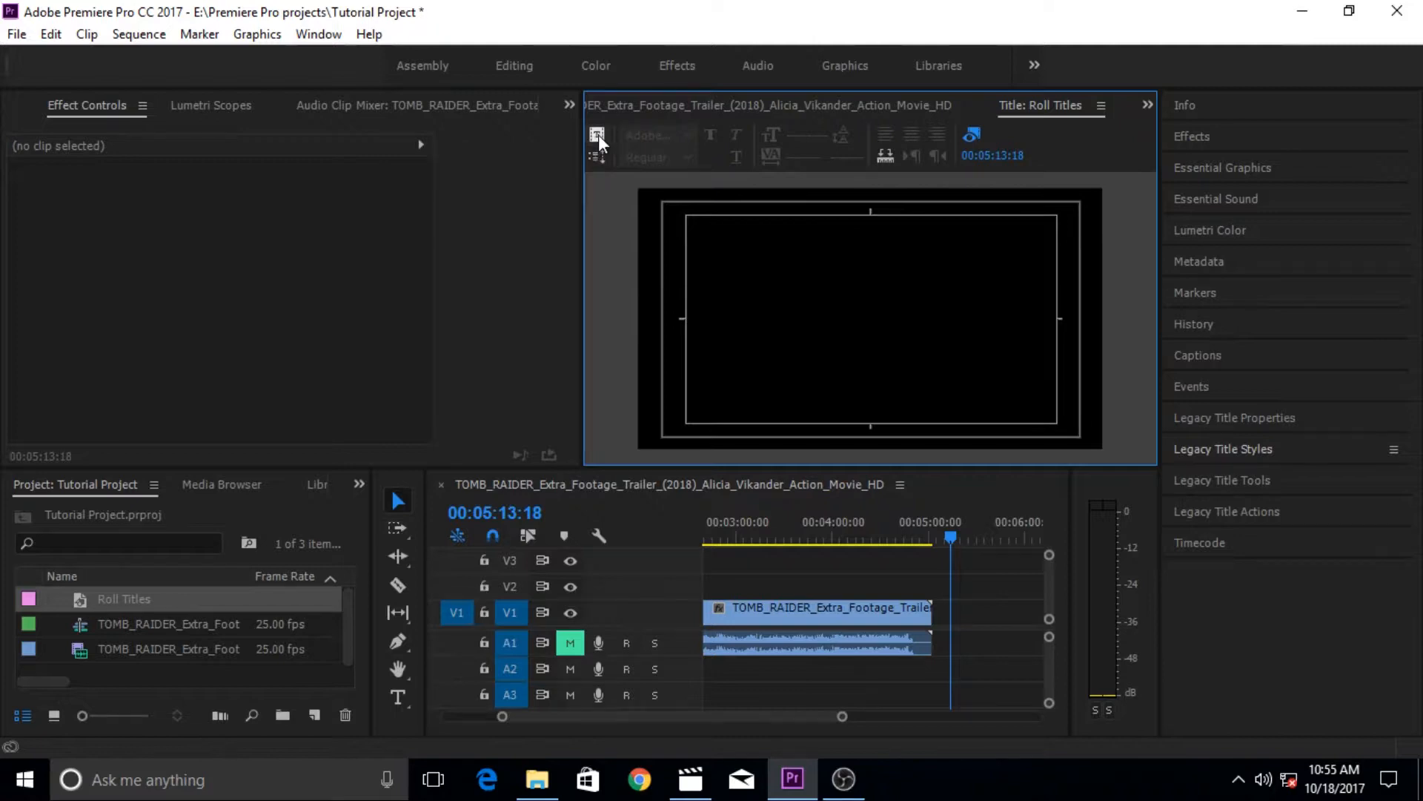
Set the title type to Roll, with Start Off Screen and End Off Screen enabled.
left_click(598, 157)
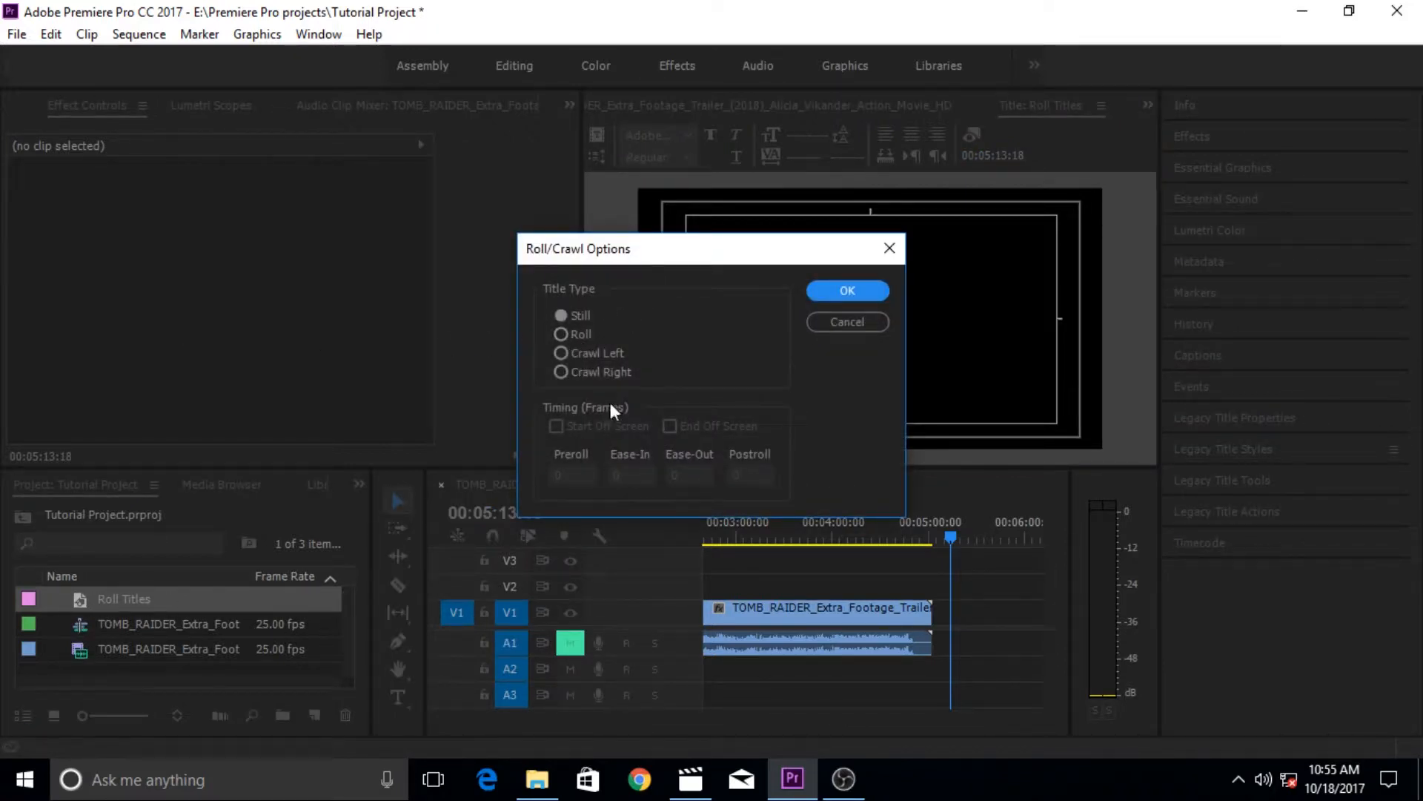
left_click(580, 338)
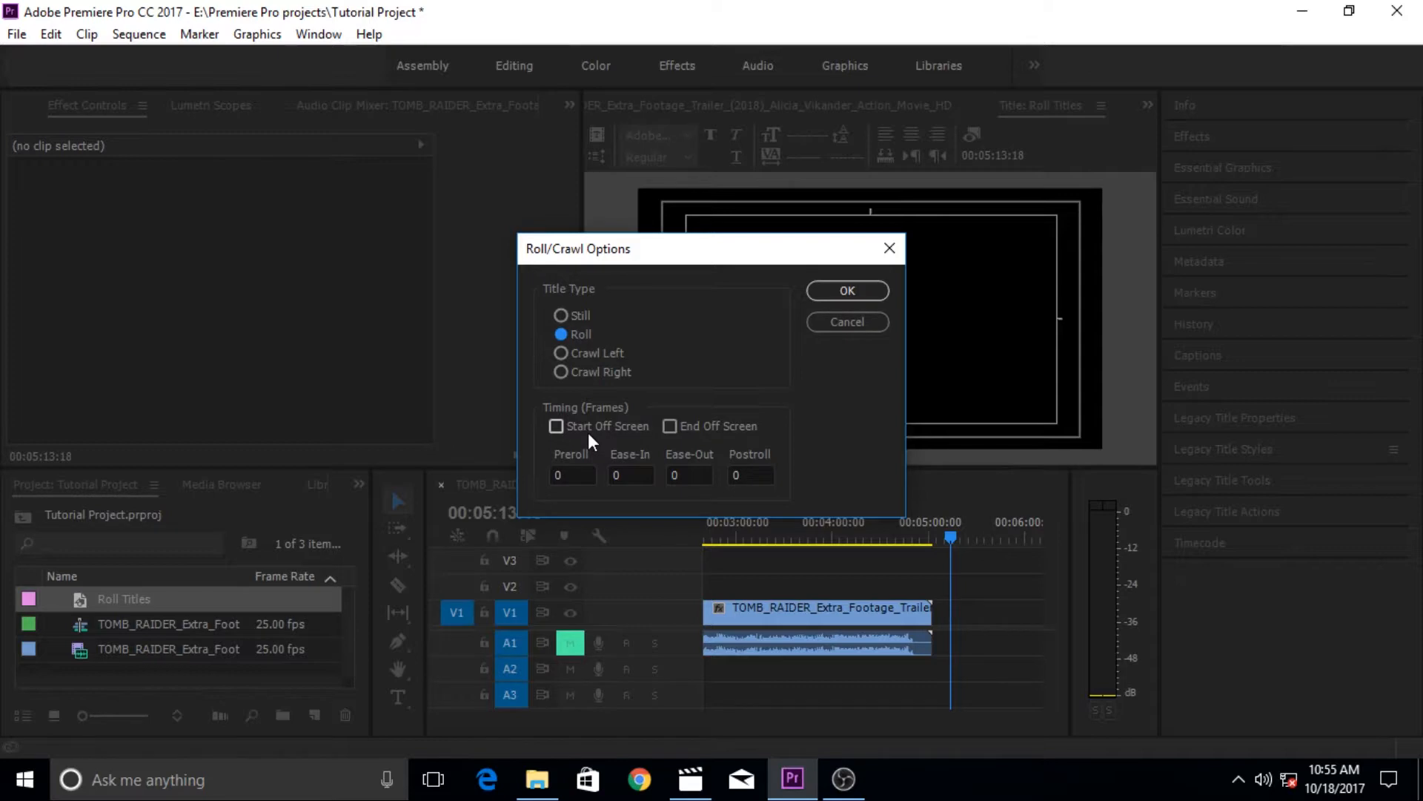
left_click(556, 426)
left_click(671, 427)
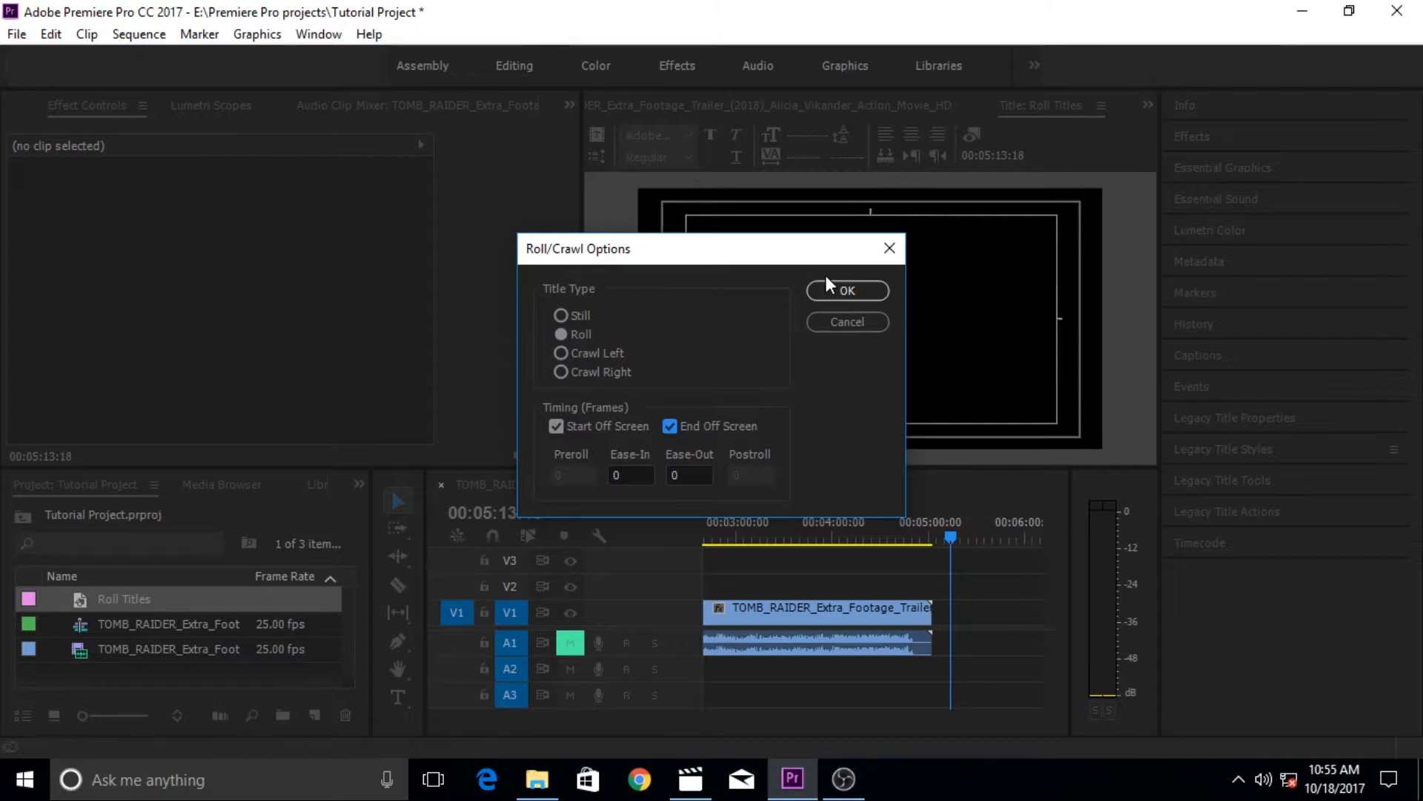
left_click(832, 293)
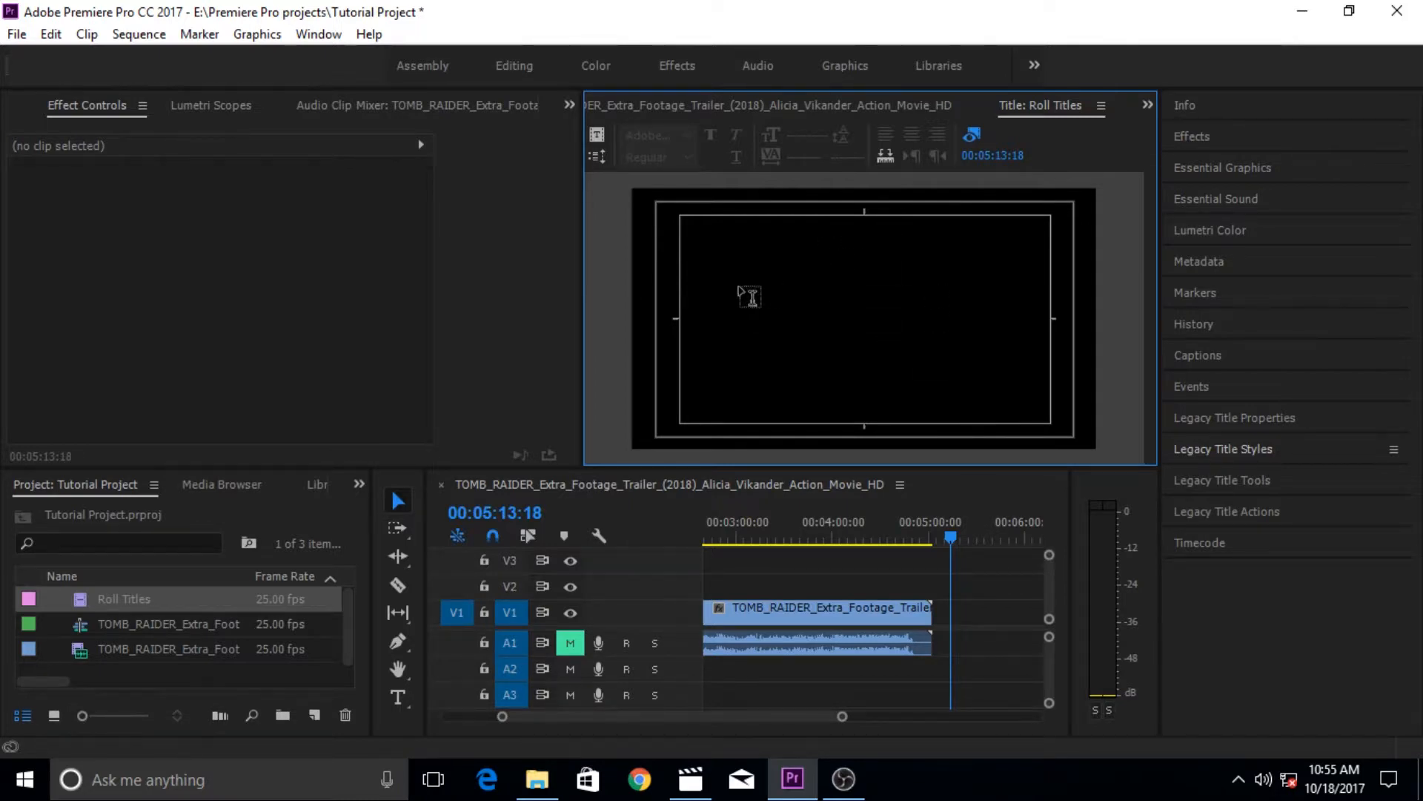
Start a text block near the upper-left of the title's safe area with the lines "Actor" and "Actress".
left_click(718, 258)
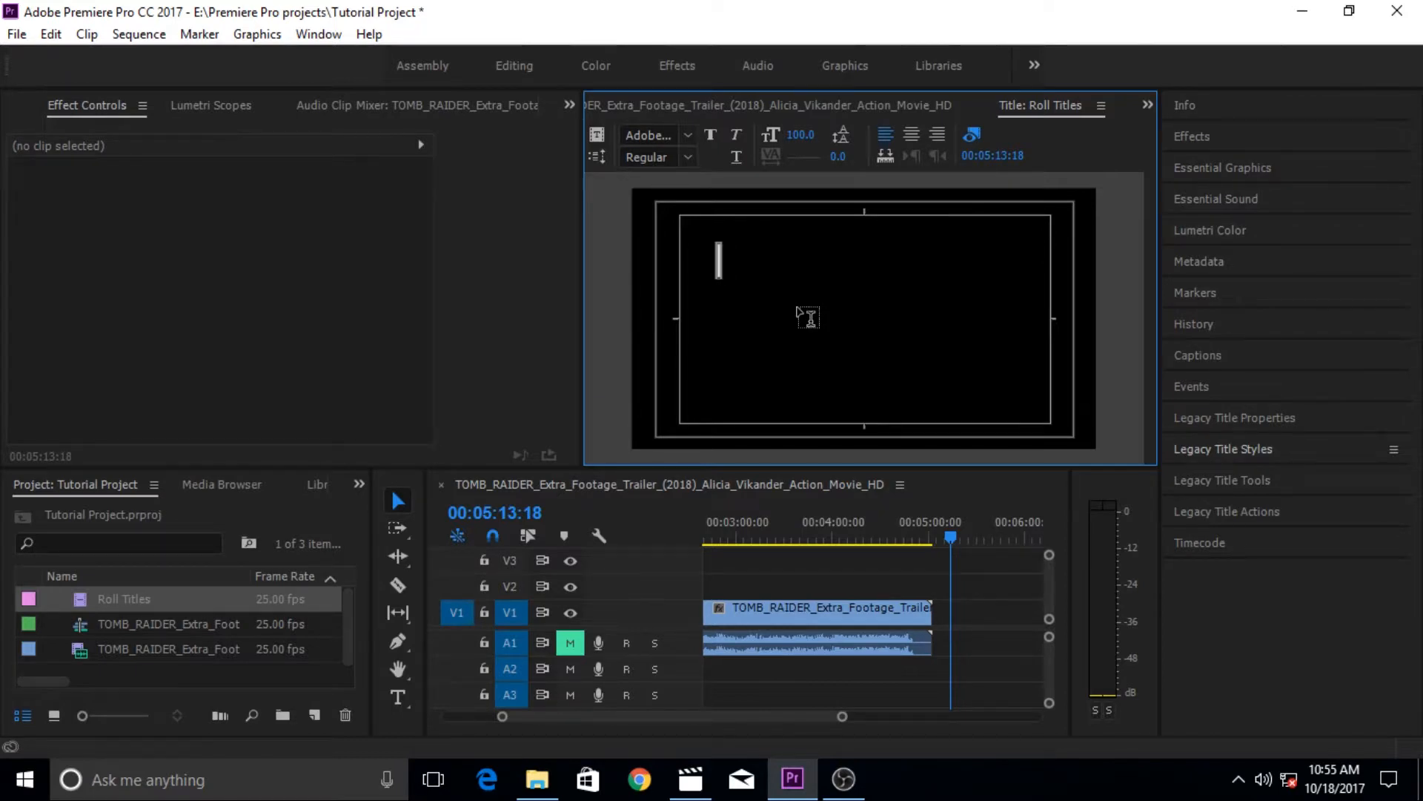
type("P")
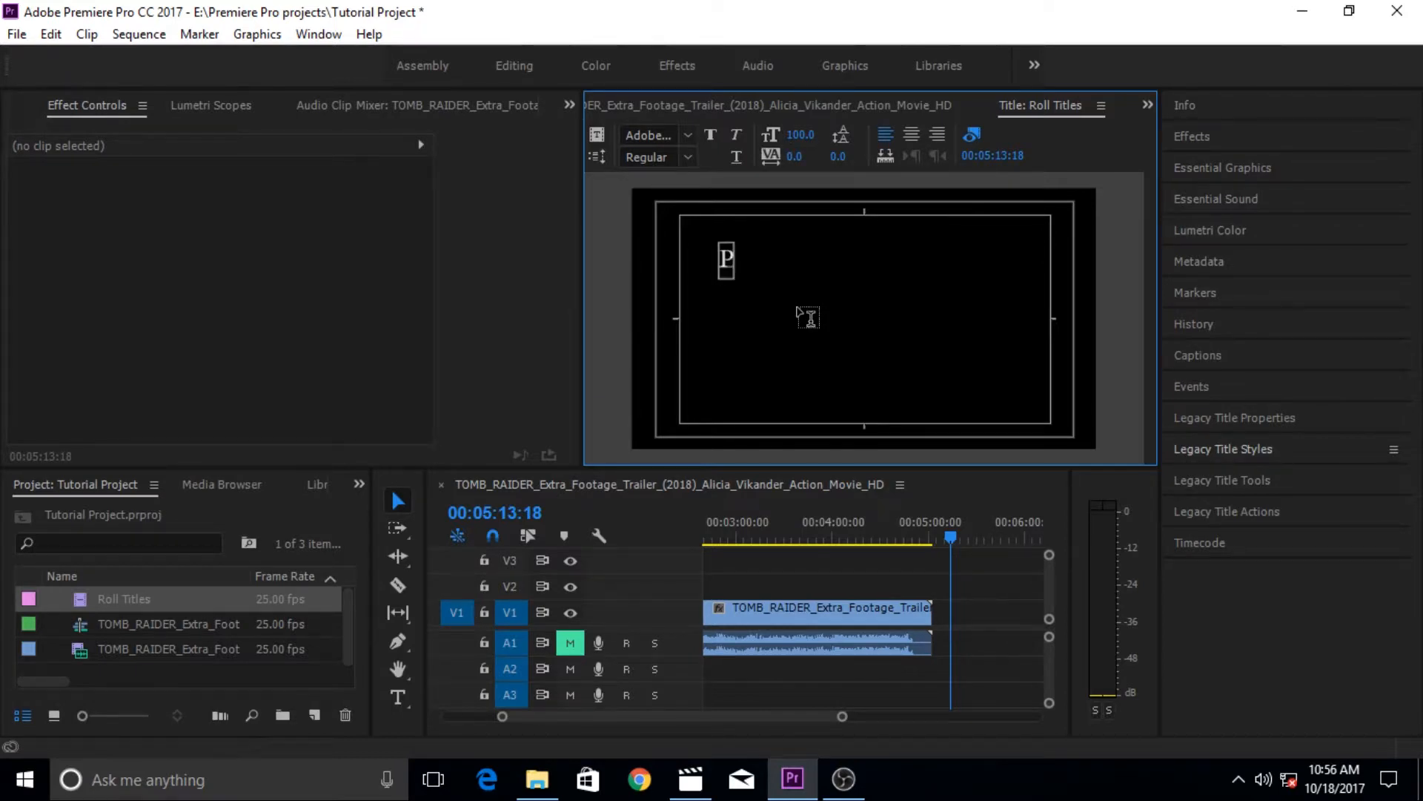
key("BackSpace")
type("Actor")
key("Return")
type("Adtress")
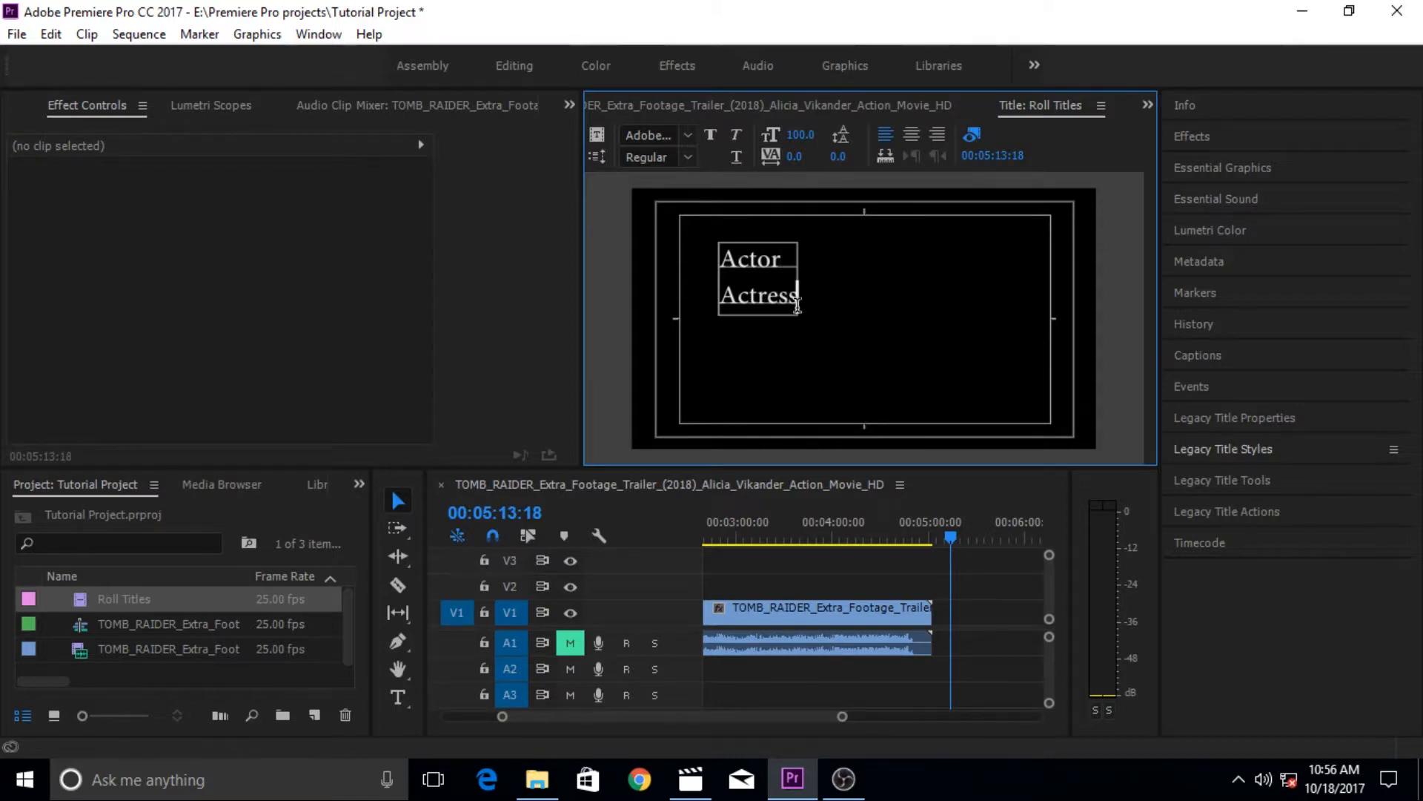
key("Return")
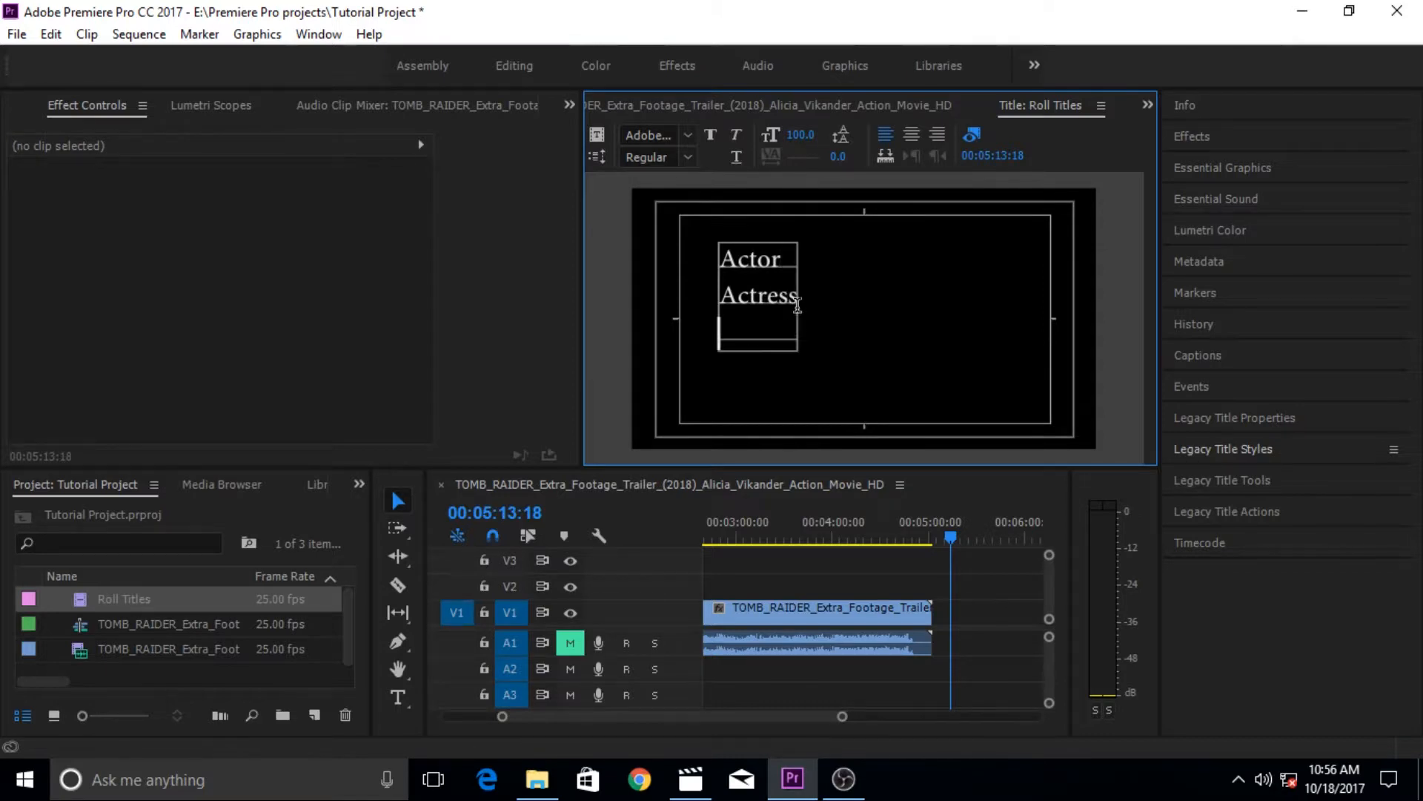
Add the lines "Director" and "Producer" to the credit roles.
type("D")
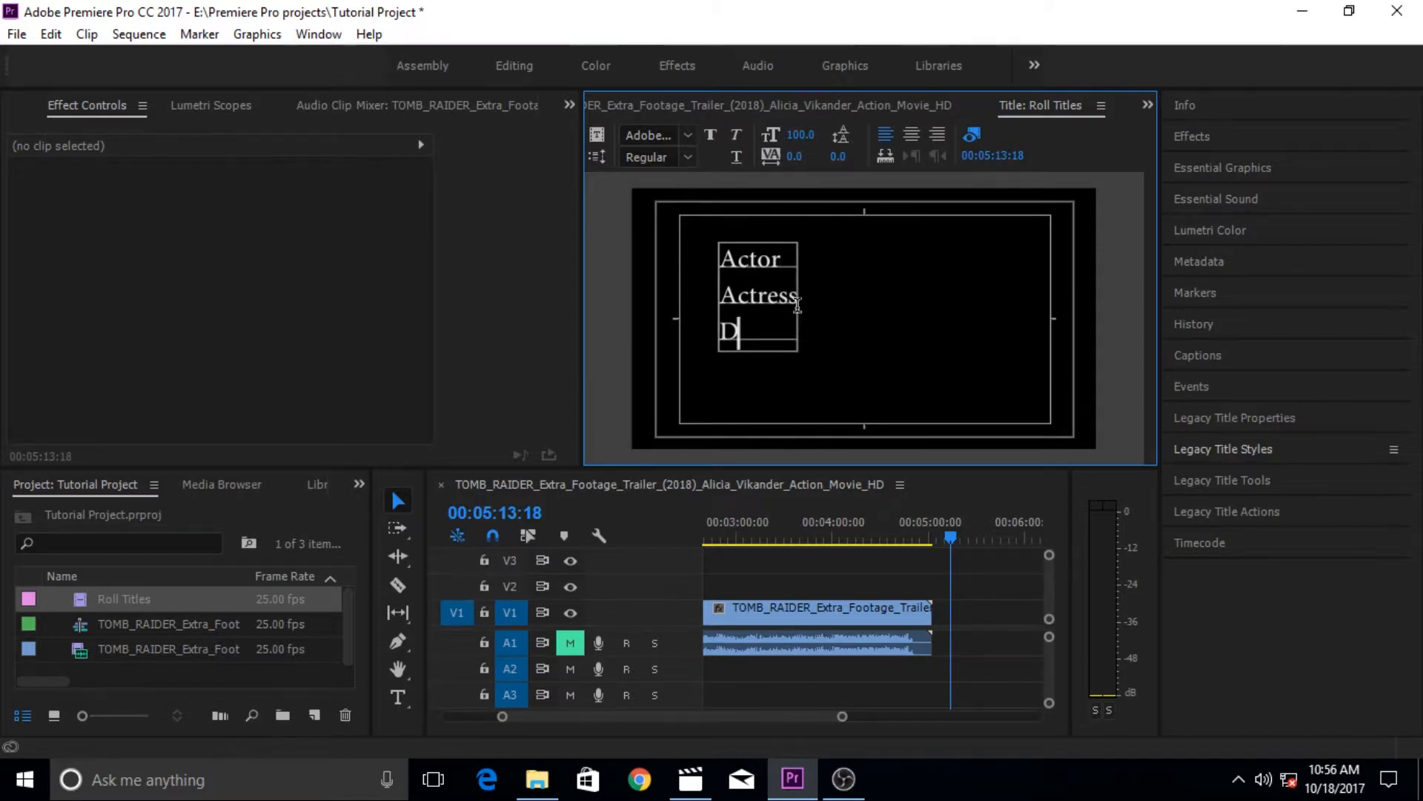
type("irector")
key("Return")
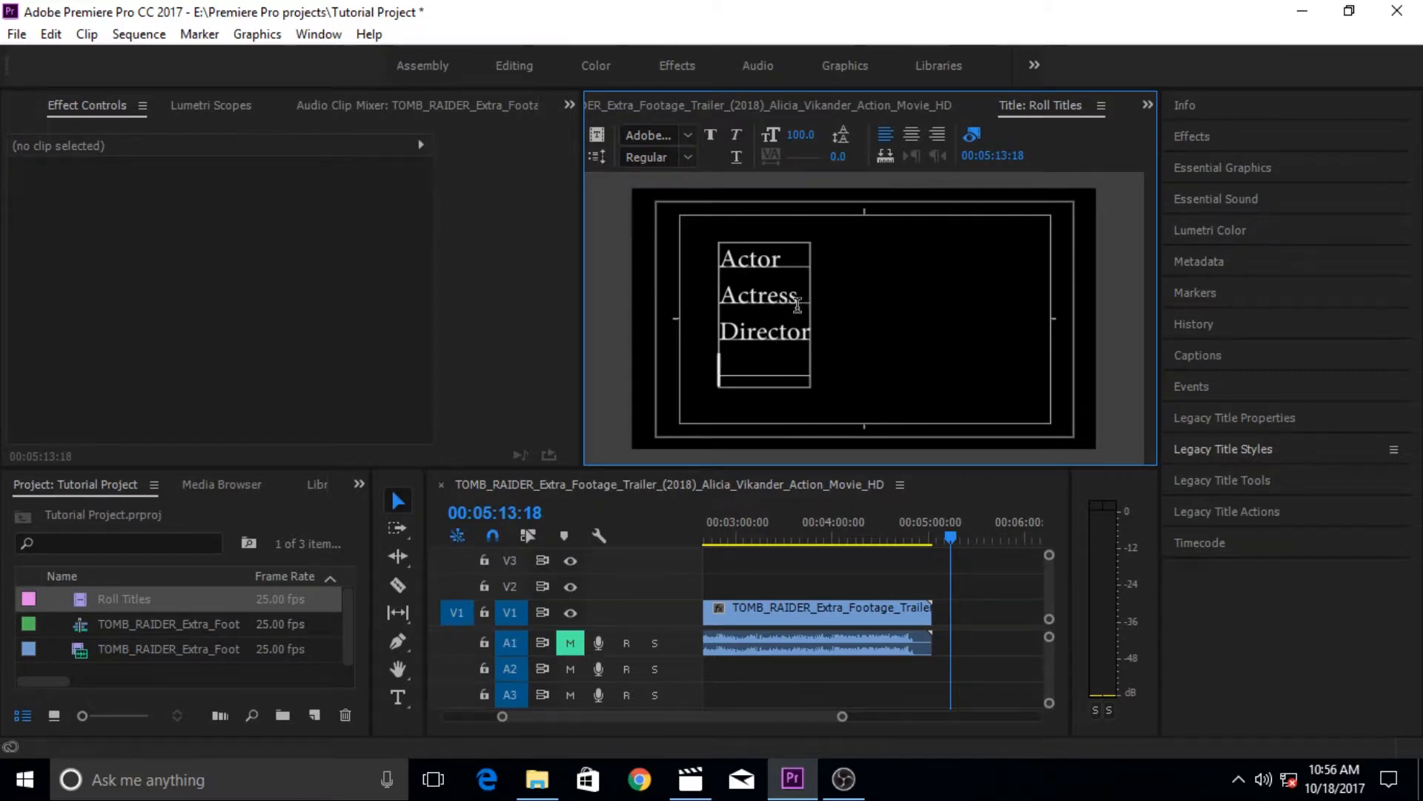
type("Pro")
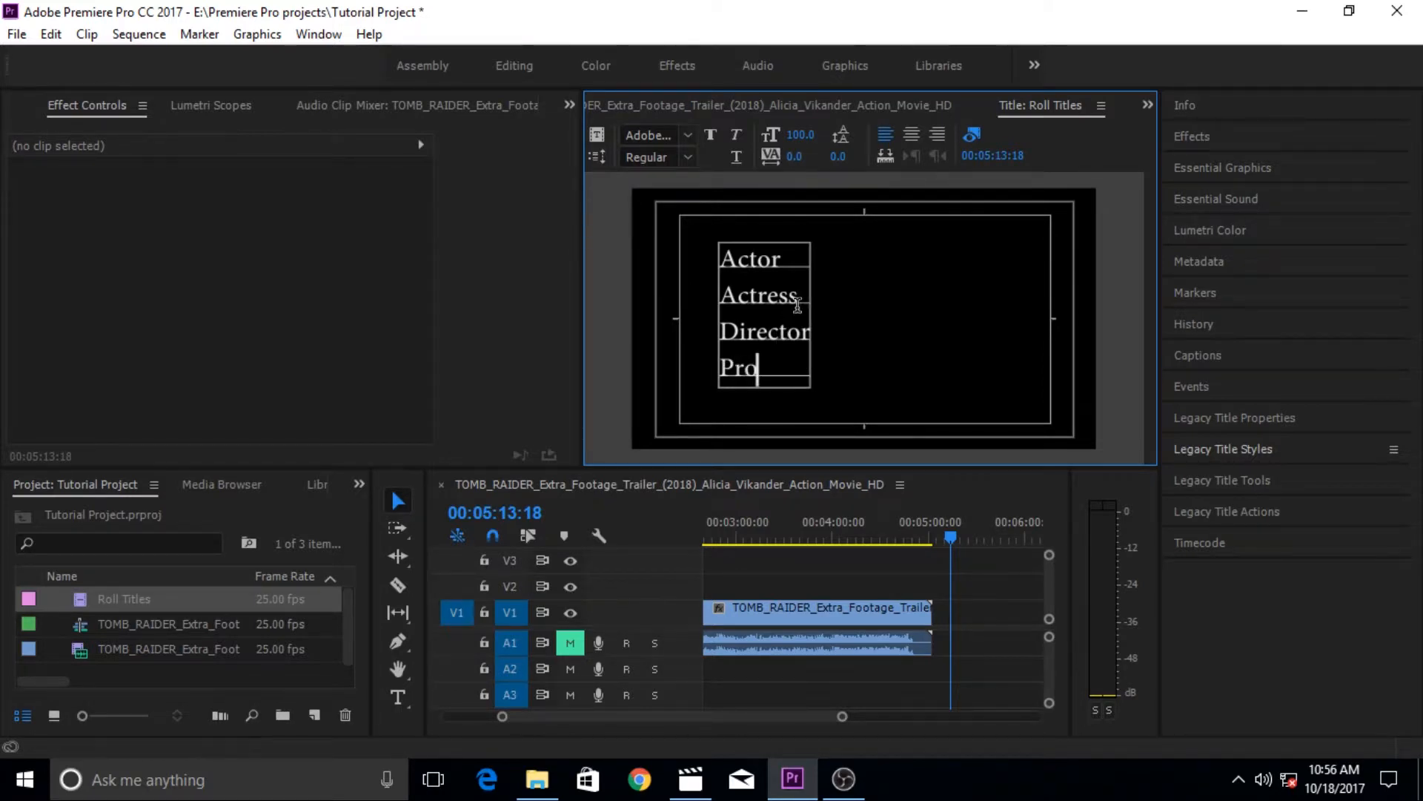
type("ducer")
key("Return")
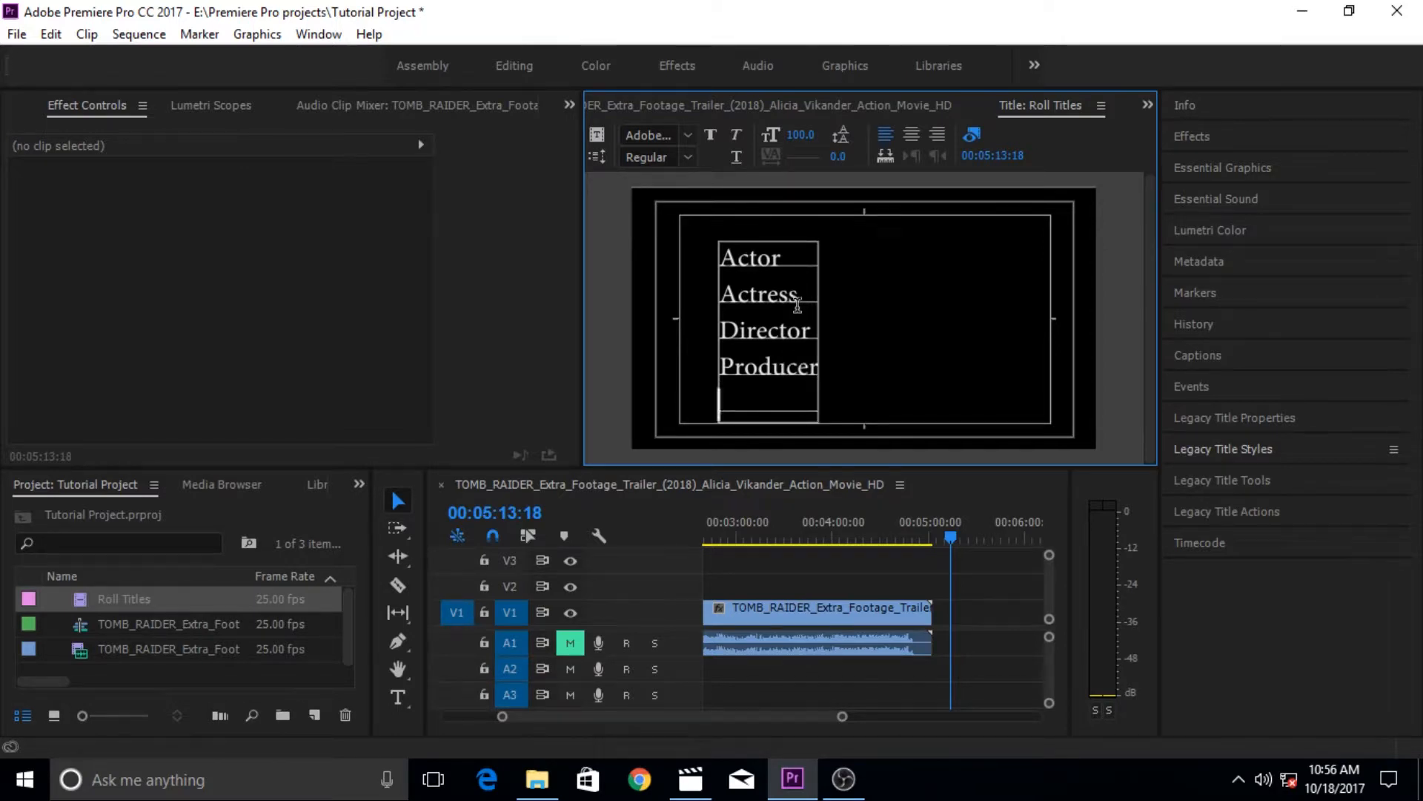
Finish the list of roles with "Supporting" and "Staff" on two separate lines.
type("S")
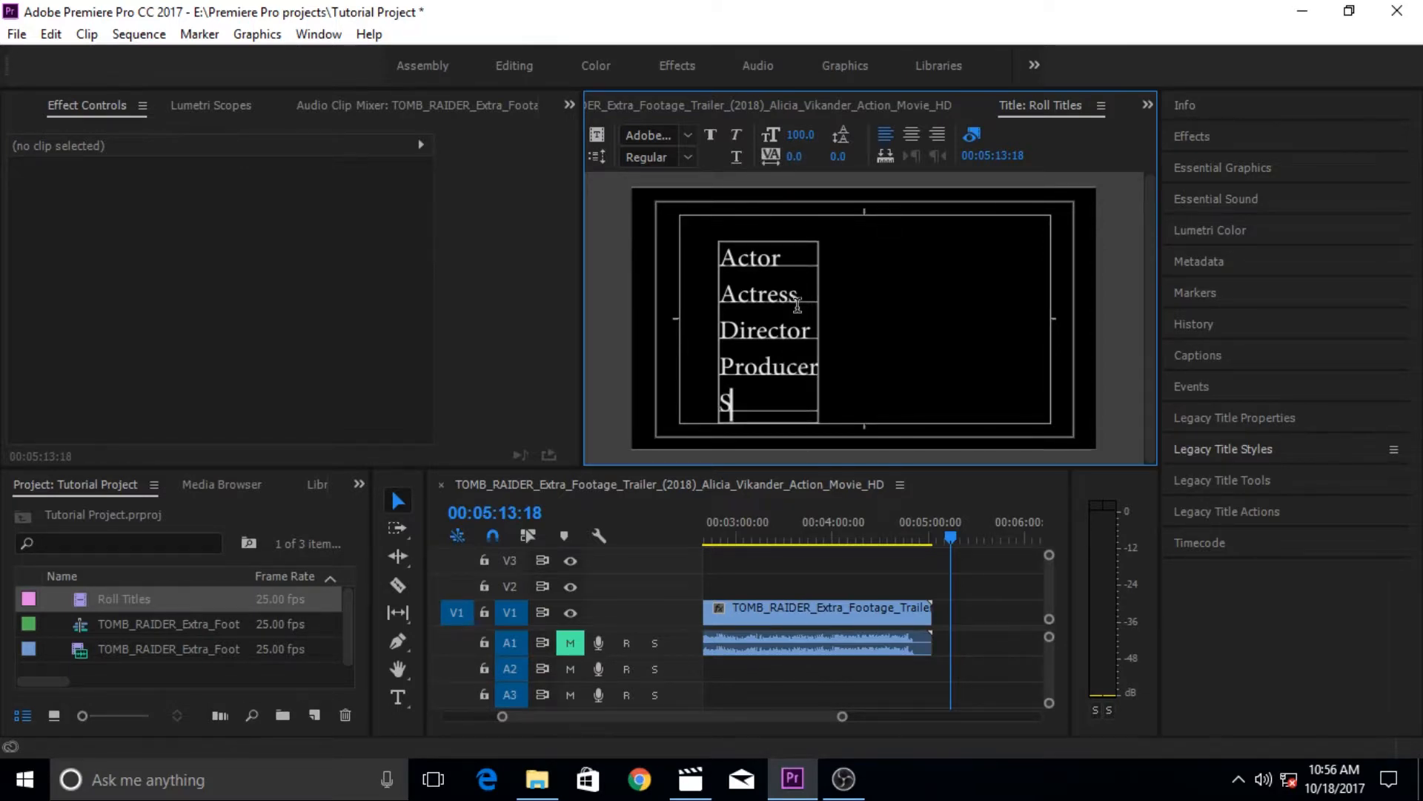
type("upporting")
key("Return")
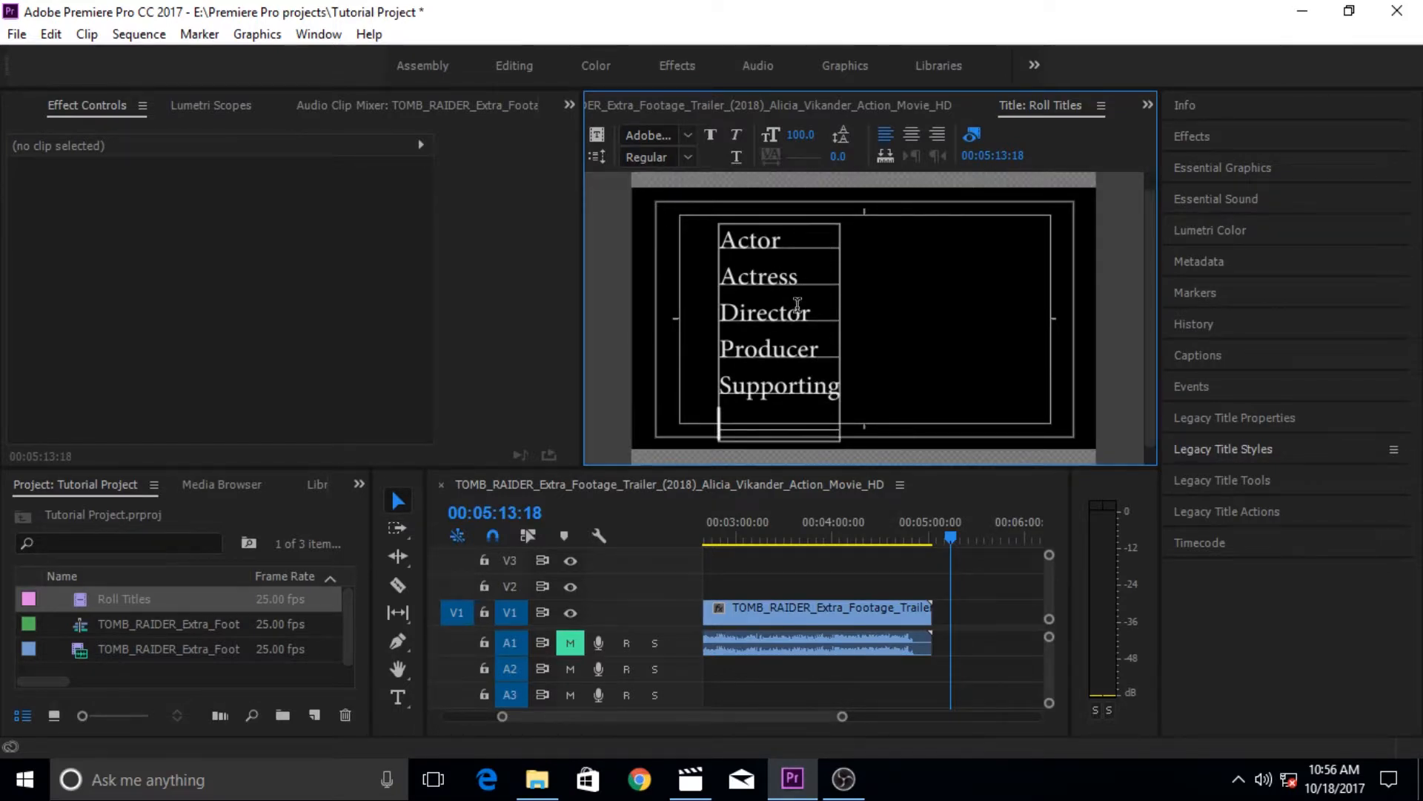
type("sa")
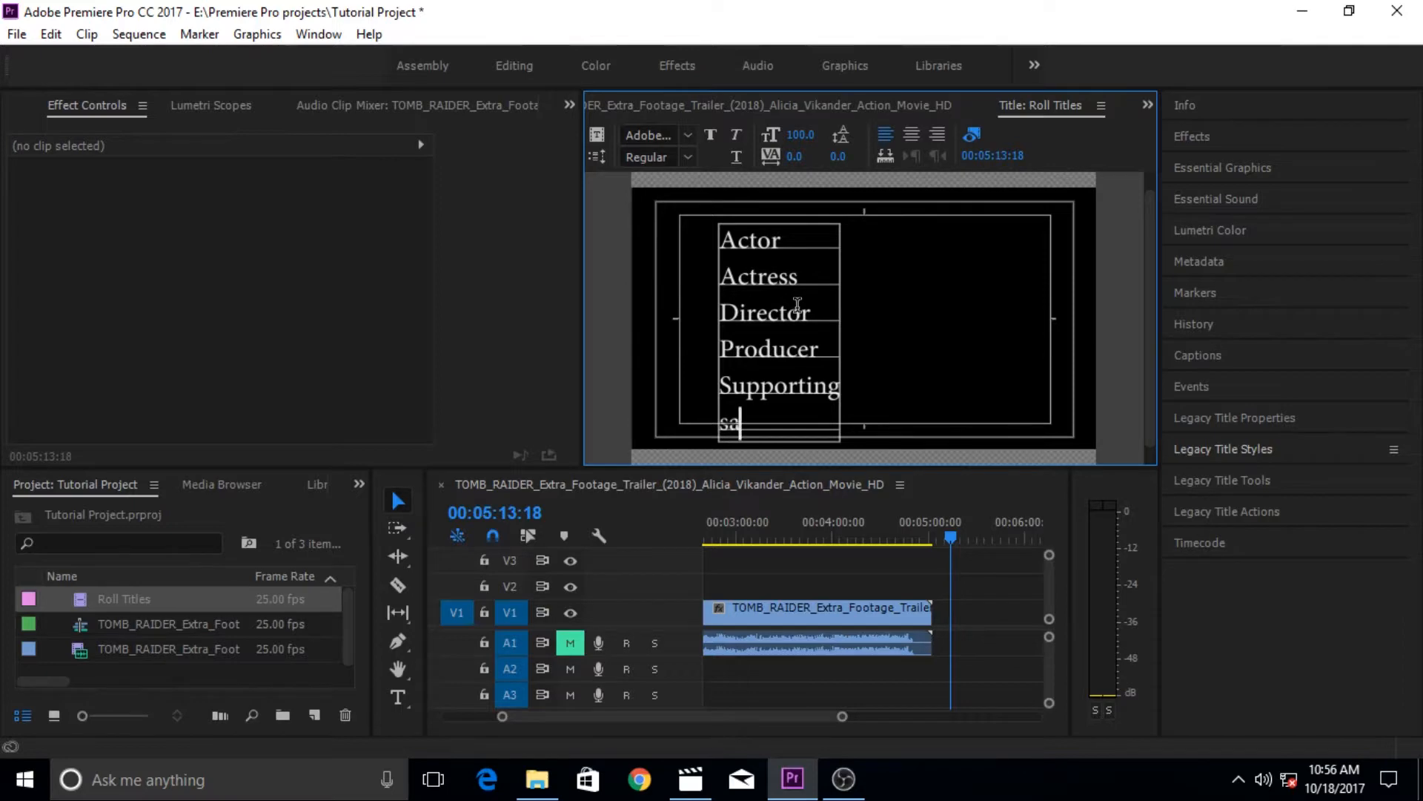
key("BackSpace")
key("BackSpace")
type("Staff")
Set the font size of the "Supporting" and "Staff" lines to 80.
left_click_drag(769, 421, 721, 385)
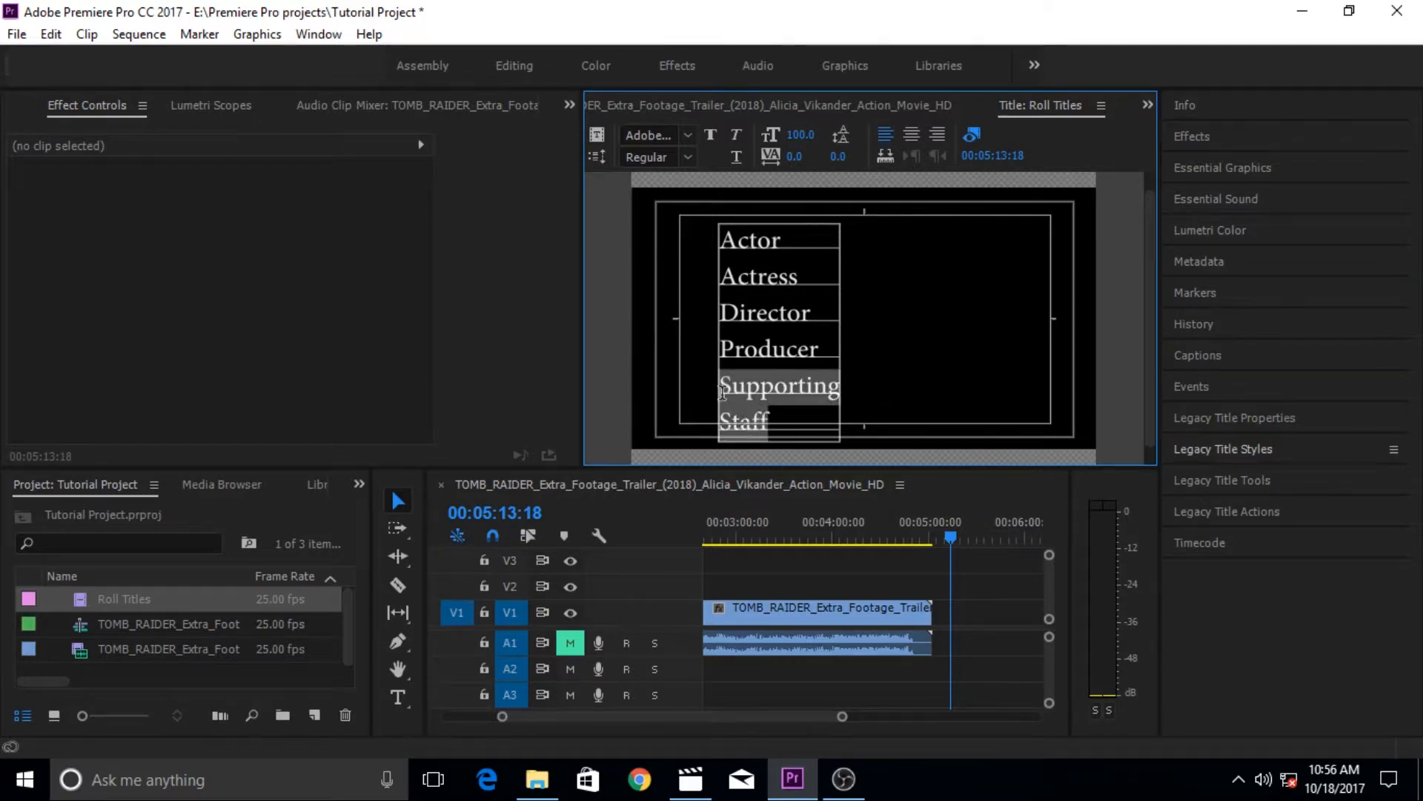
left_click_drag(799, 135, 782, 135)
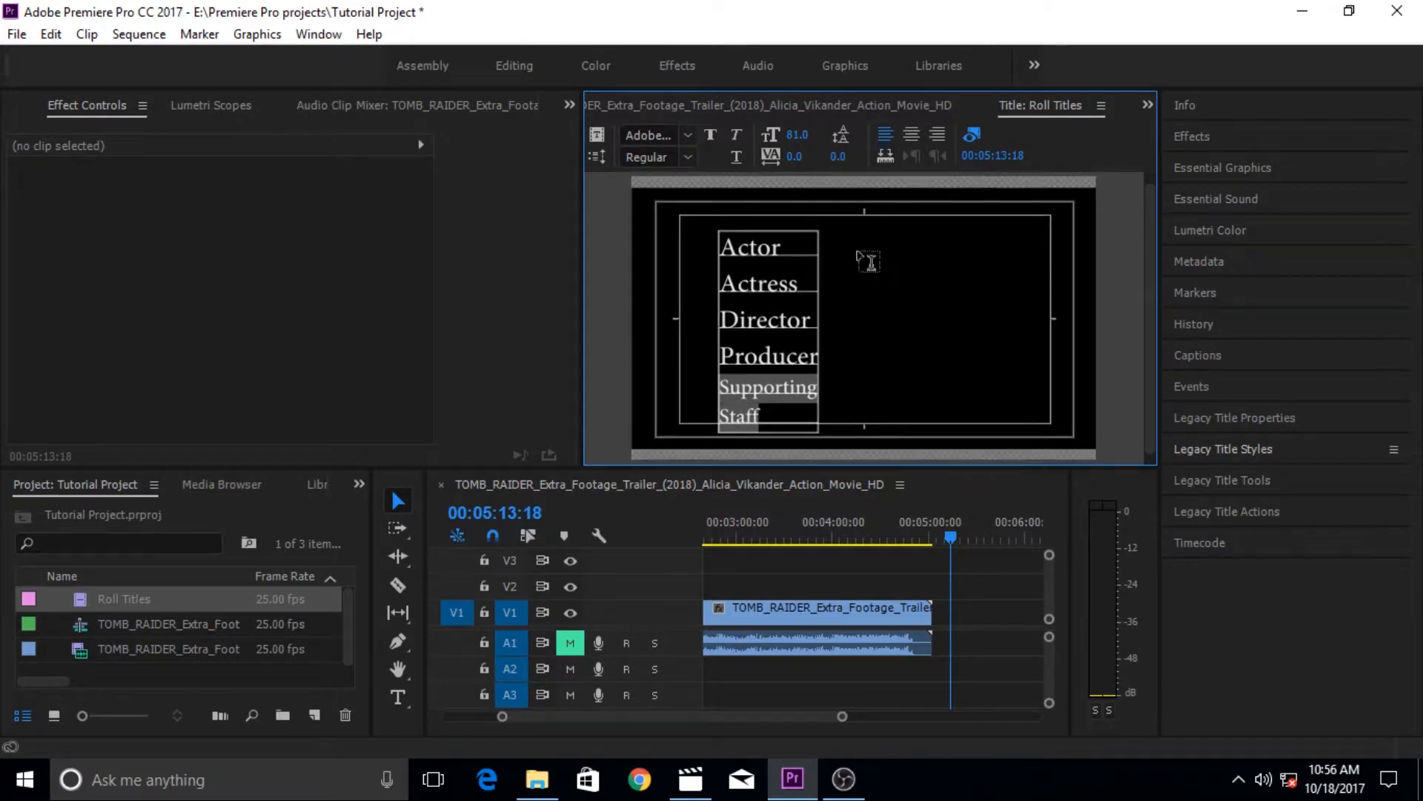
left_click(805, 132)
type("8")
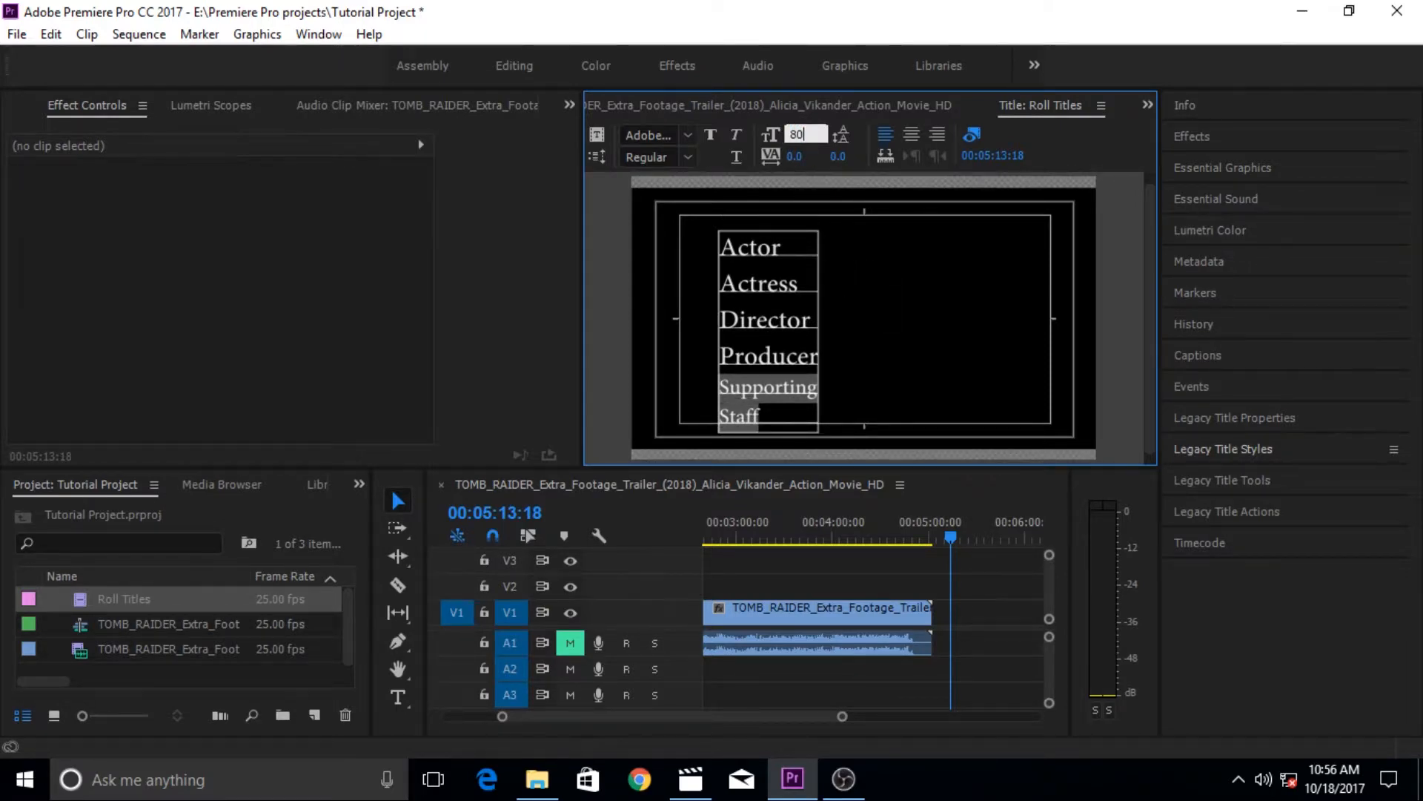
left_click(827, 320)
left_click(811, 409)
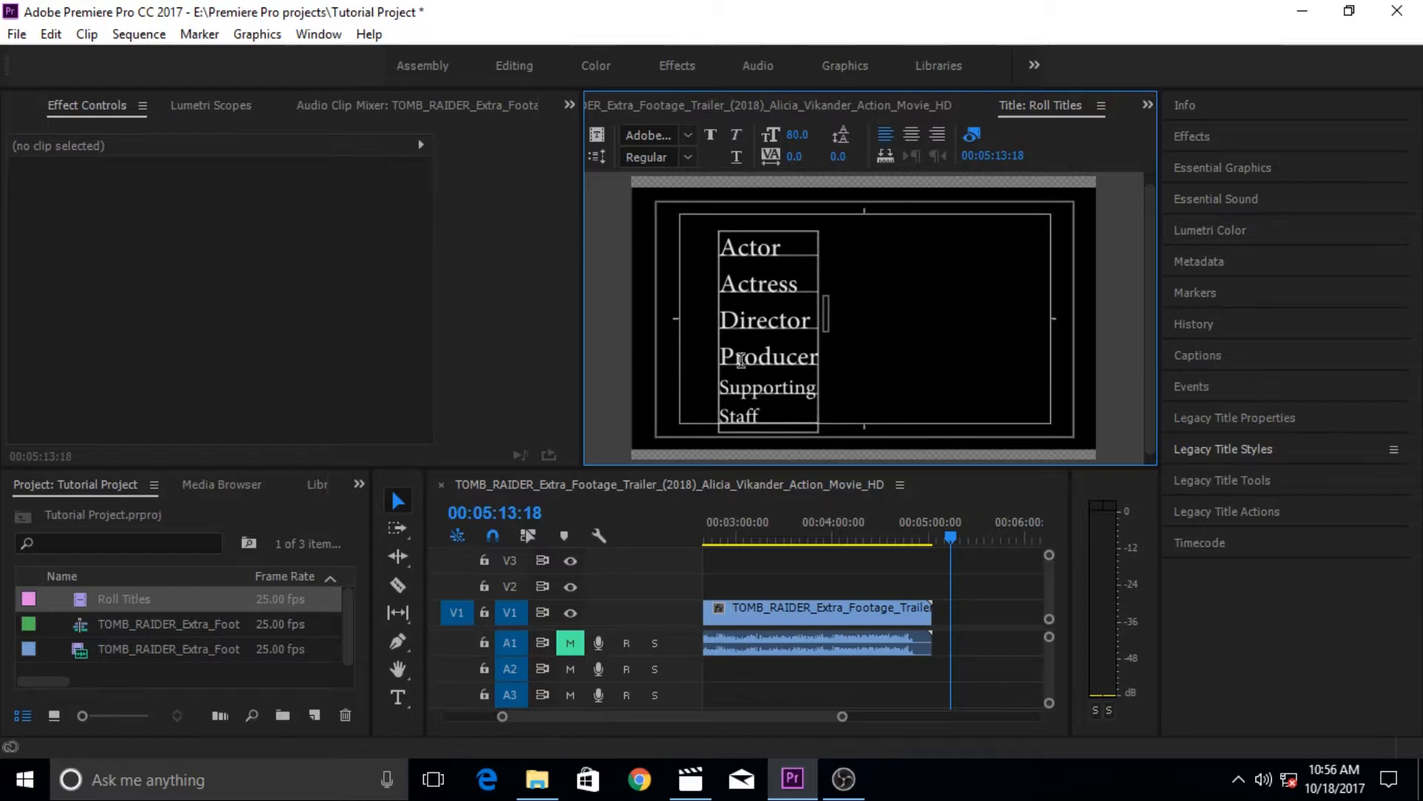
Set the font size of the whole list of roles, from "Actor" to "Staff", to 80.
left_click_drag(721, 252, 813, 413)
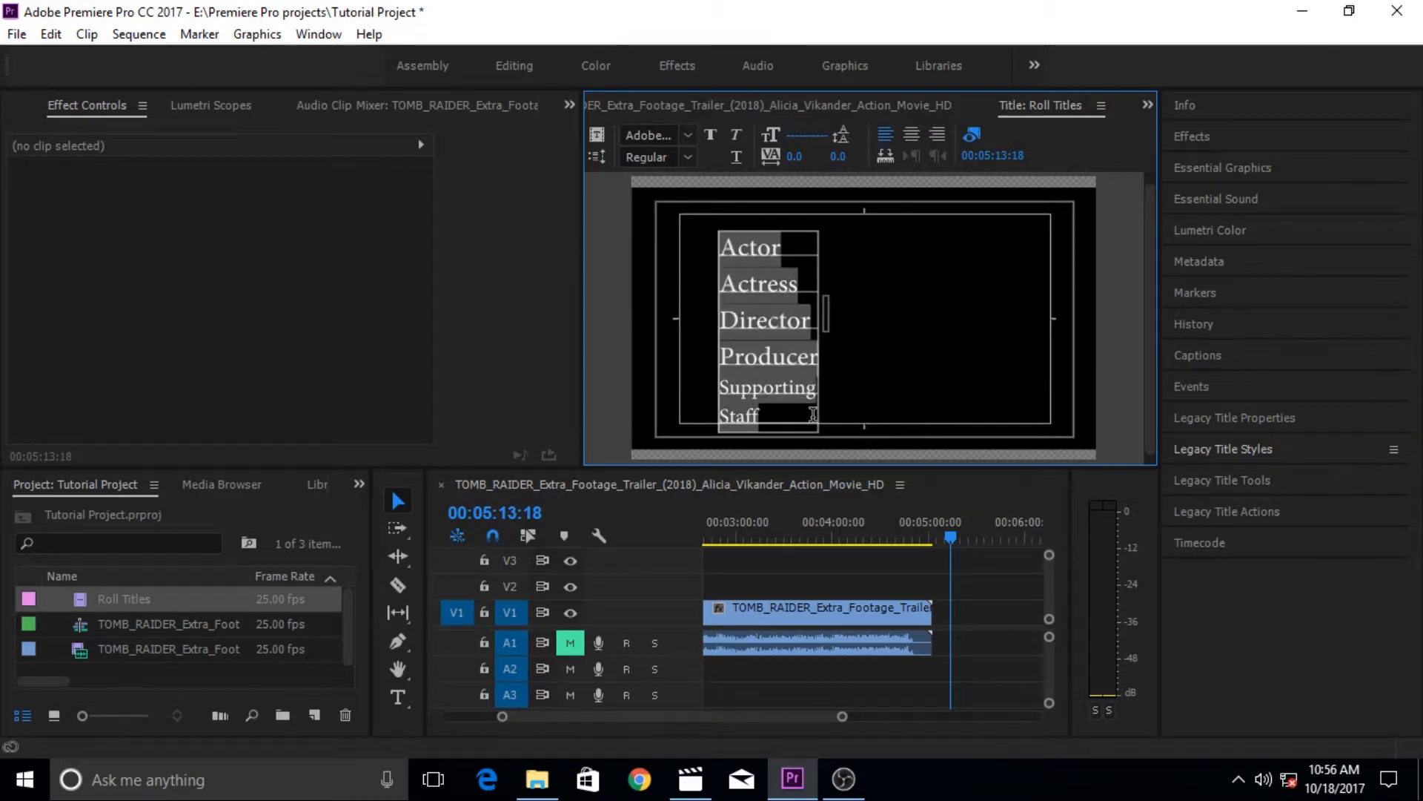
left_click(806, 131)
type("80")
key("Return")
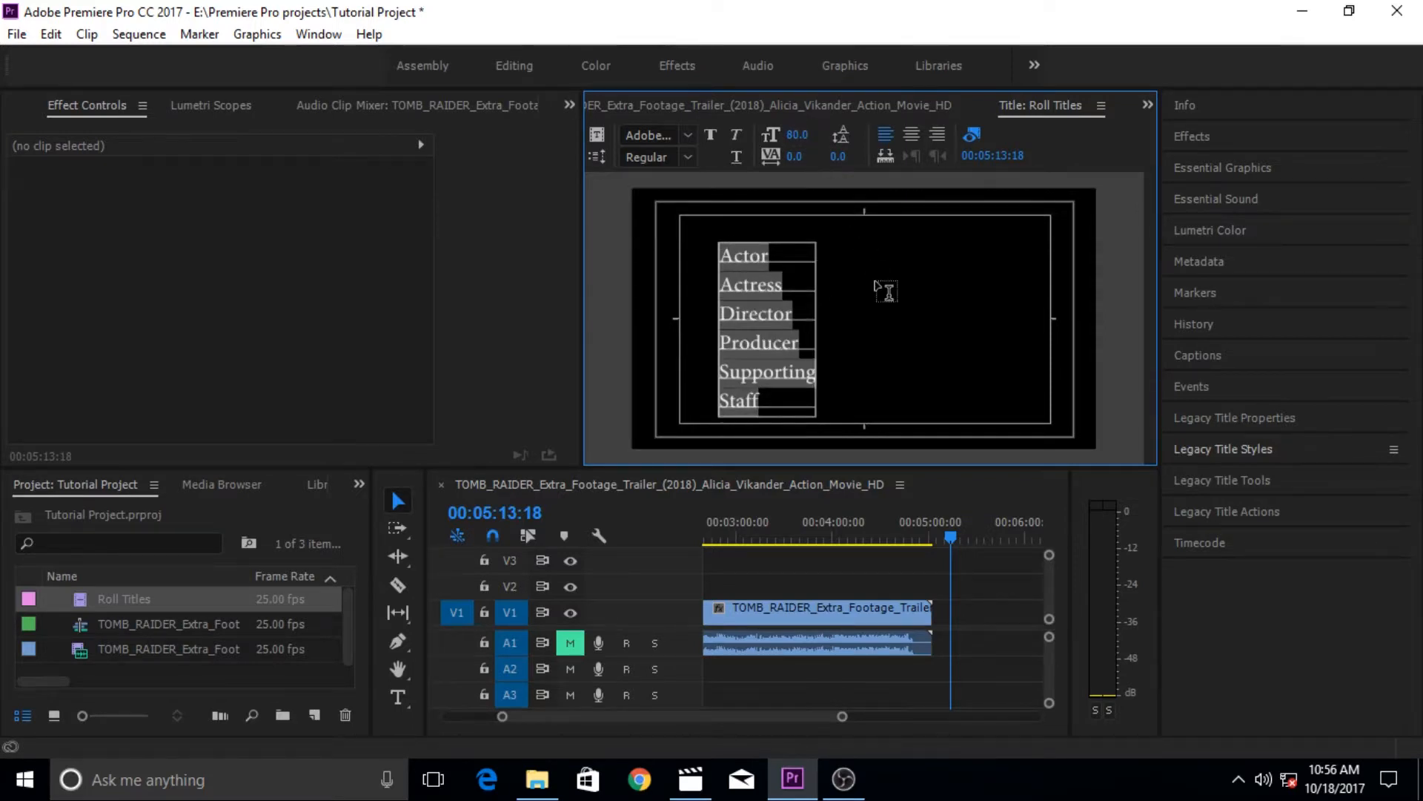
Start a second text block beside the roles with "Brad Pitt" and "Jenifer" on separate lines.
left_click(877, 285)
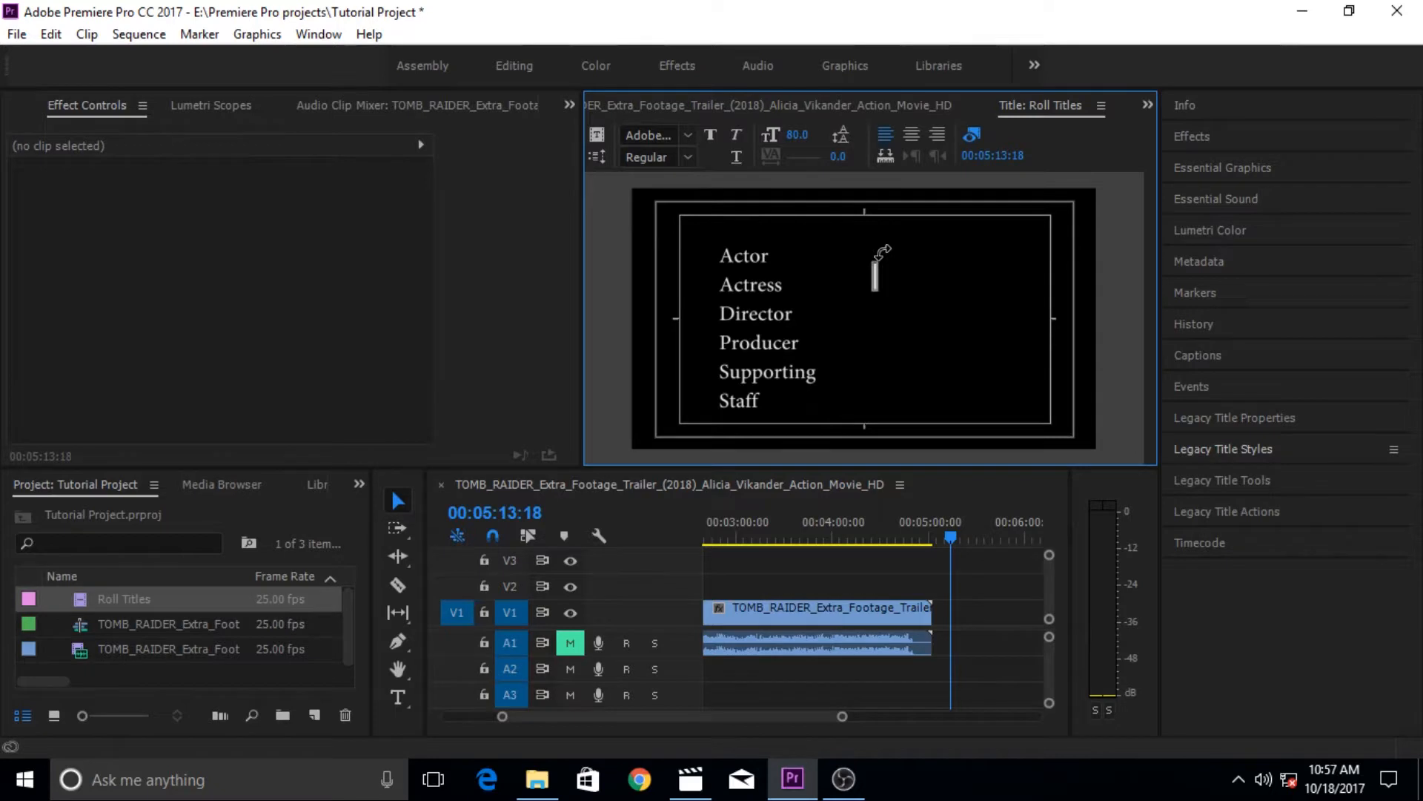
left_click(882, 253)
left_click(893, 258)
type("Bra")
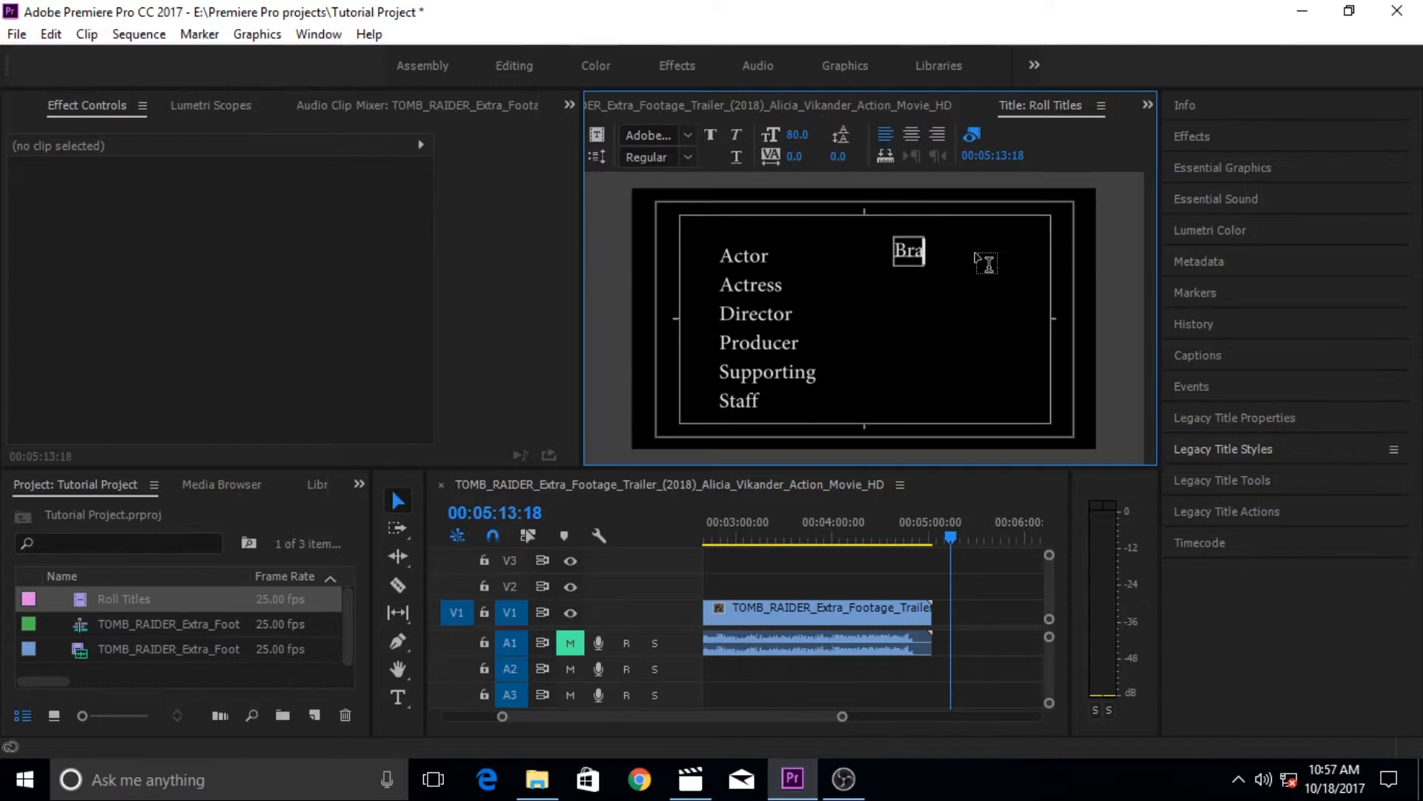
type("d Pitt")
key("Return")
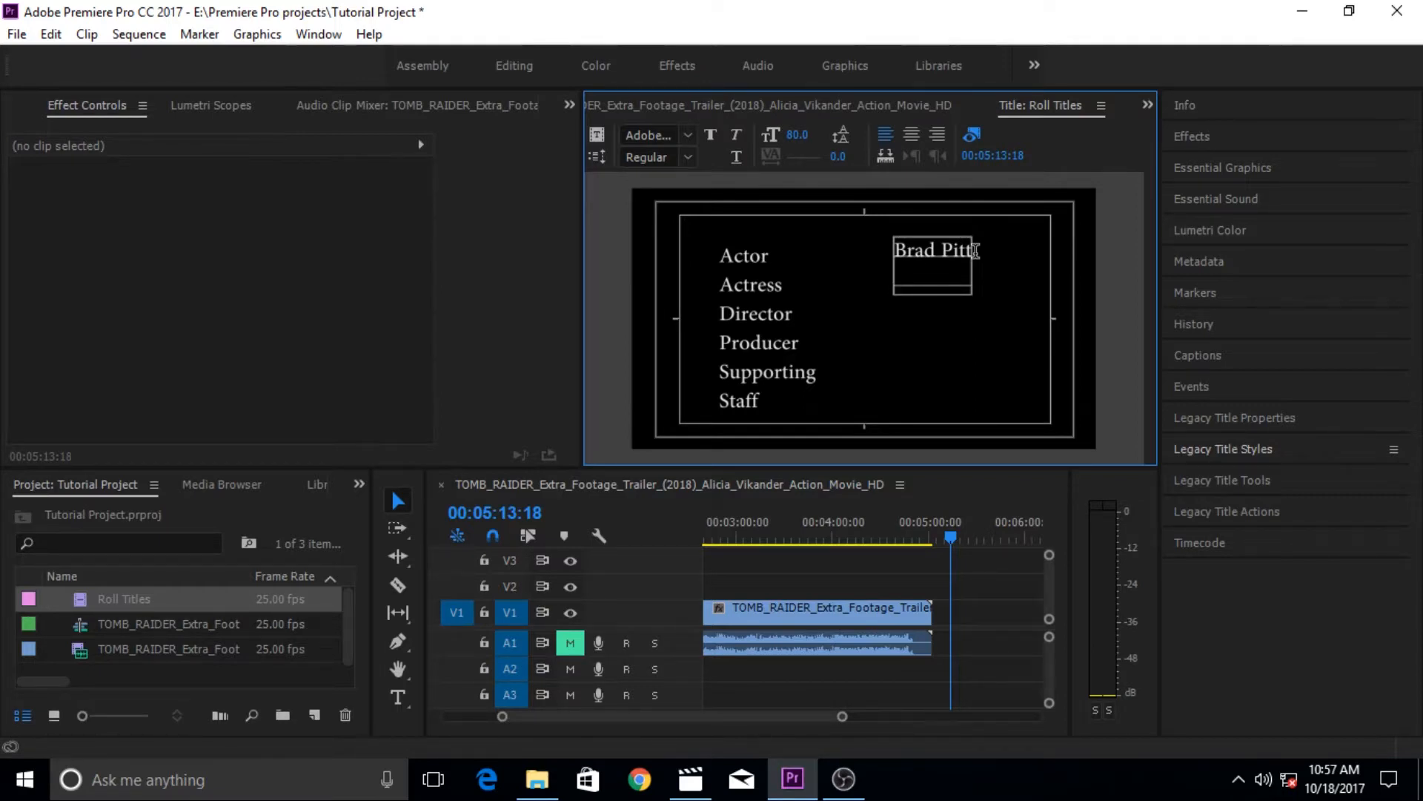
type("Jenifer")
key("Return")
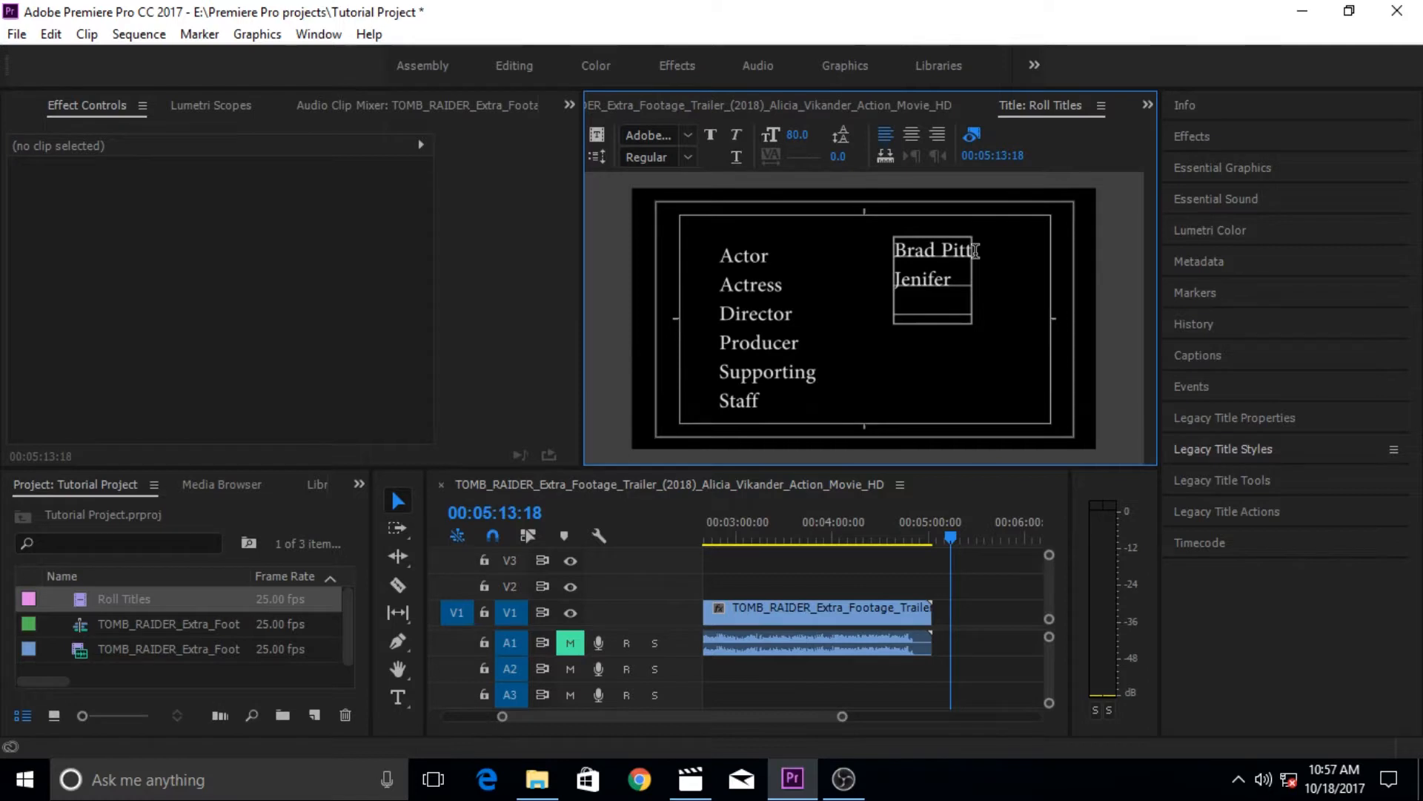
Continue the names block with "Nolan", "Spill berg" and "Unknown" on separate lines below "Jenifer".
type("Nolam")
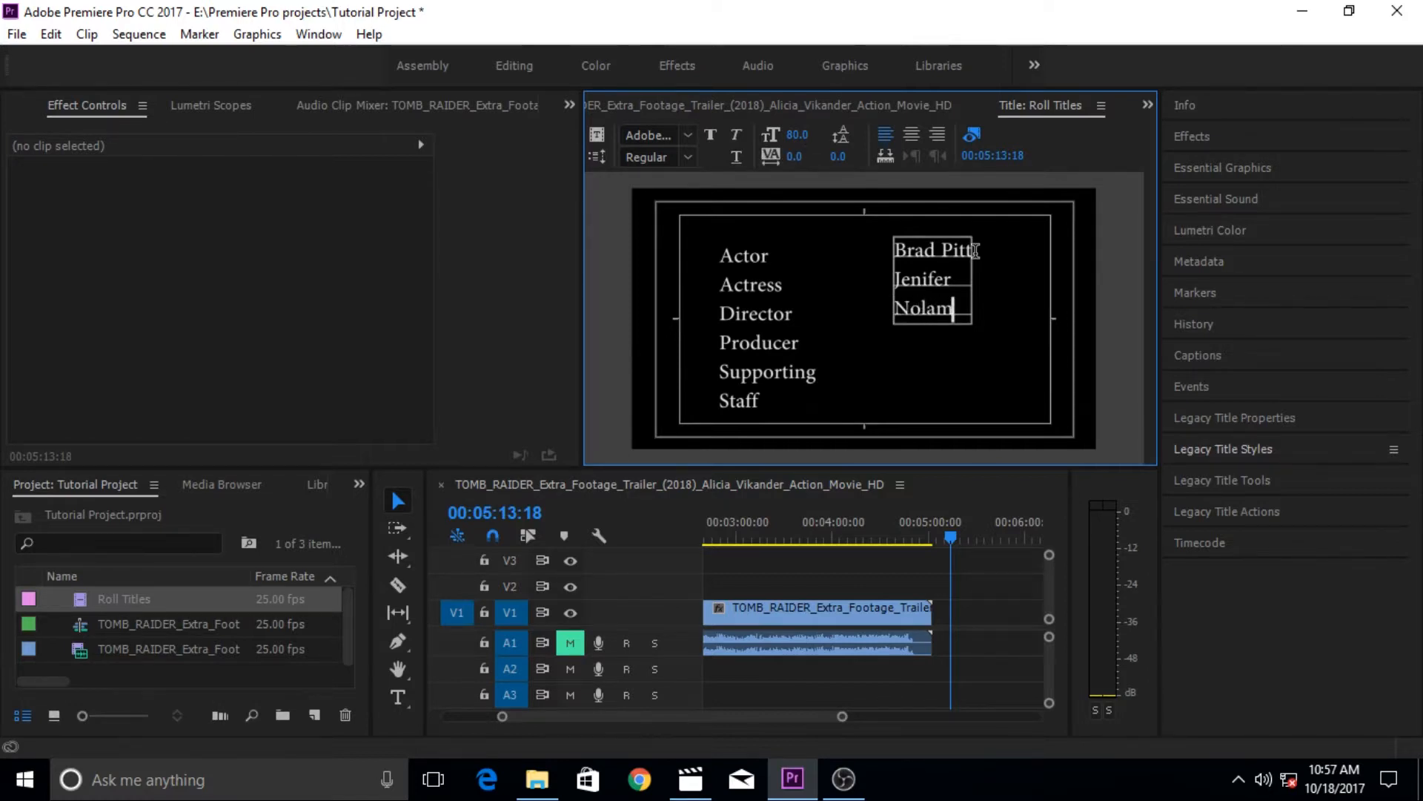
key("BackSpace")
type("n")
key("Return")
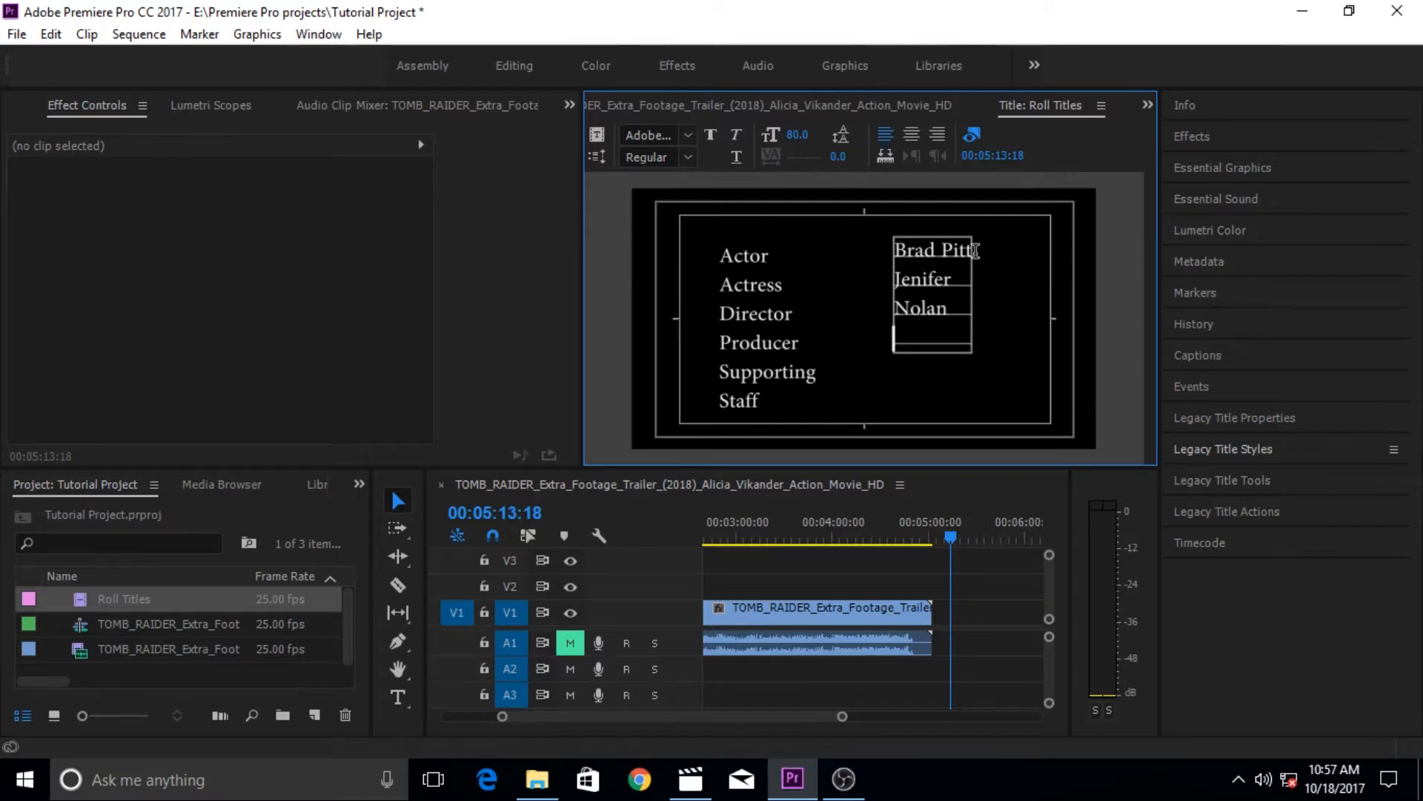
type("Spill b")
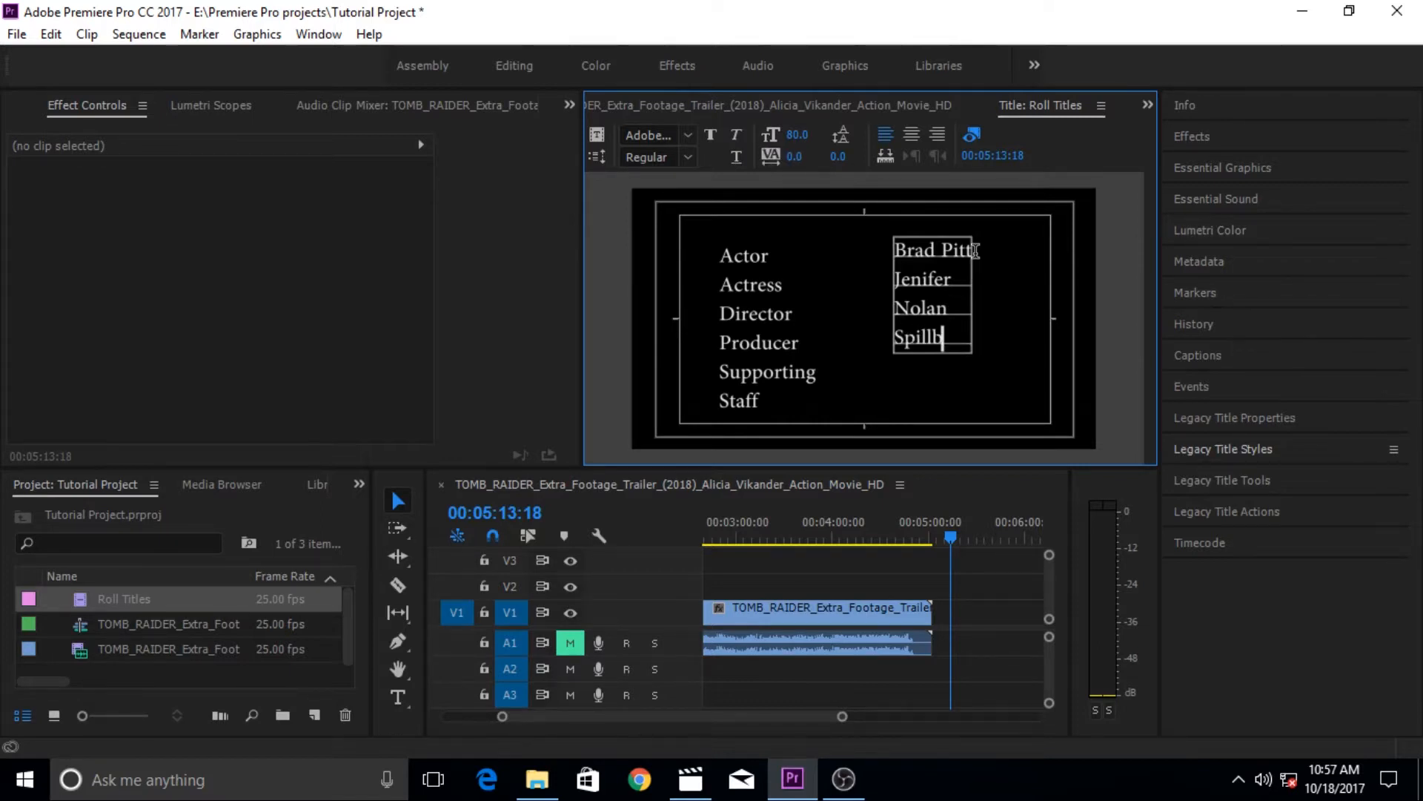
type("erg")
key("Return")
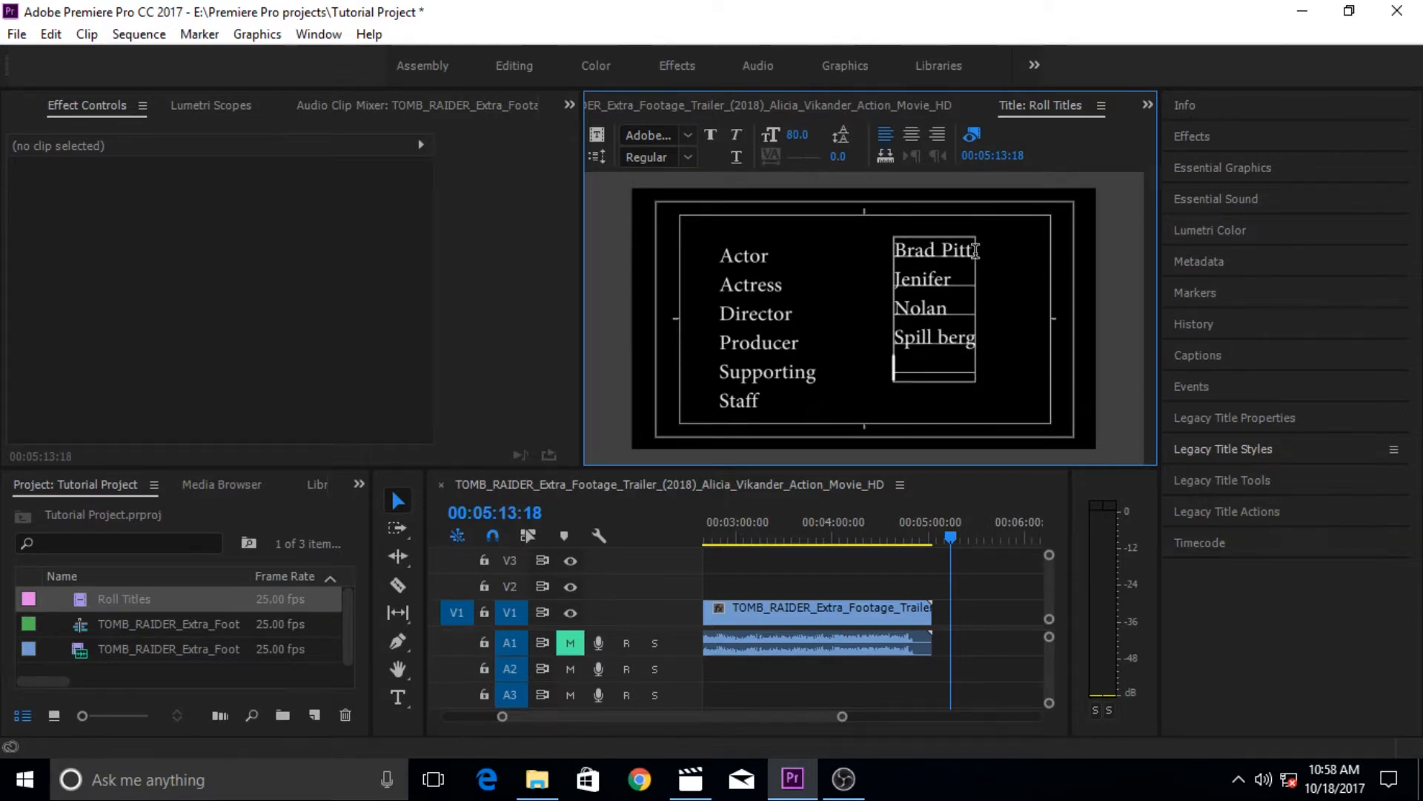
type("Unkn")
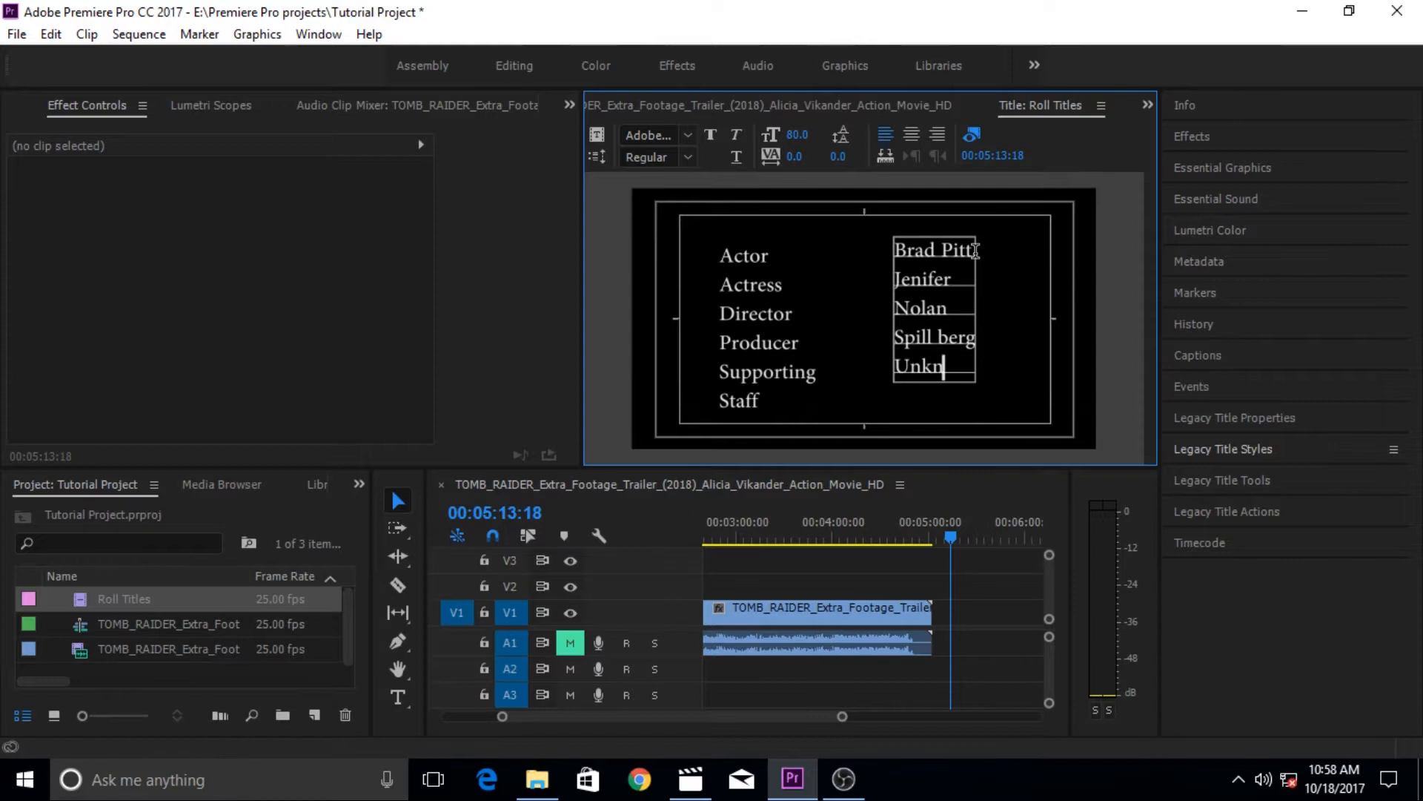
type("own")
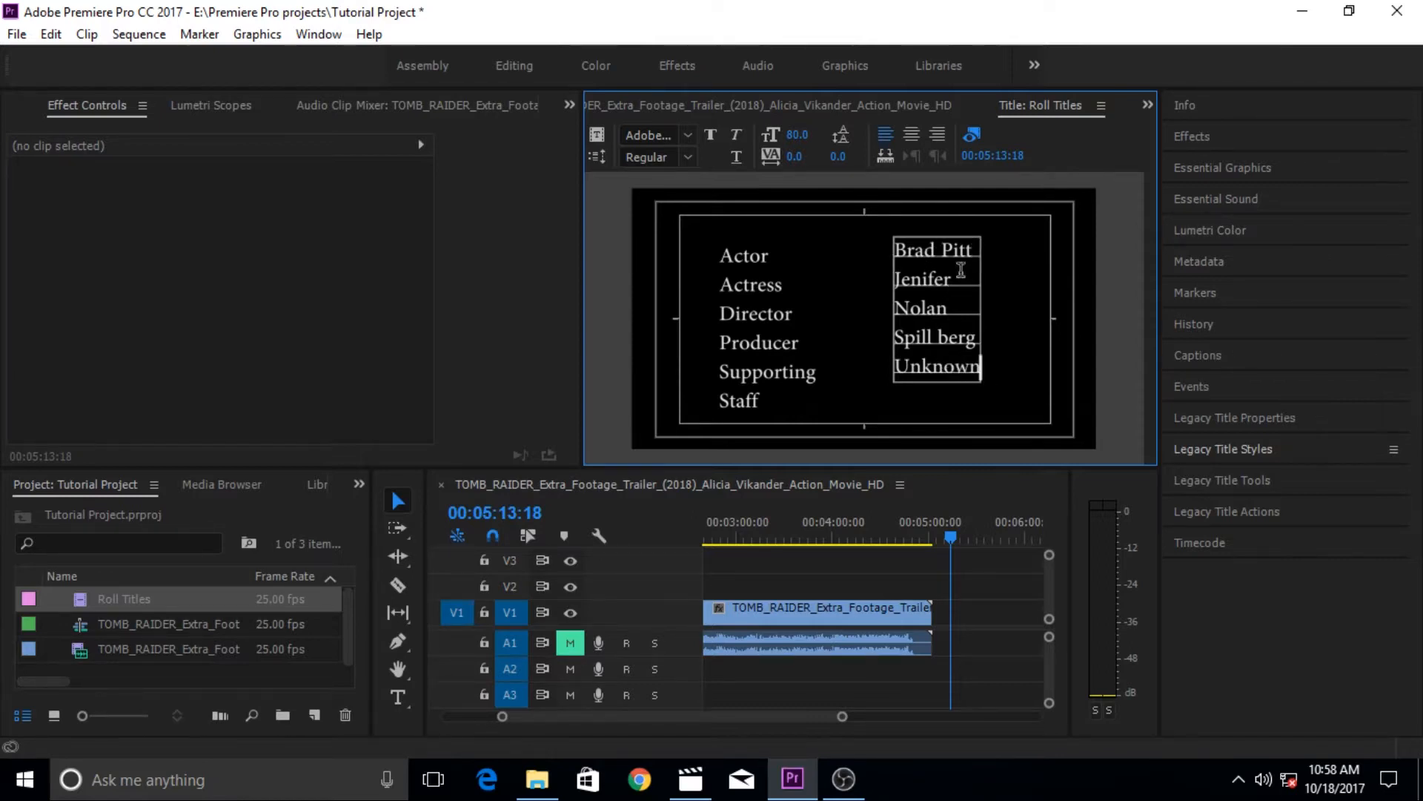
Widen the layout by moving the names block right and slightly down, and shift the roles block slightly right.
left_click_drag(941, 254, 966, 272)
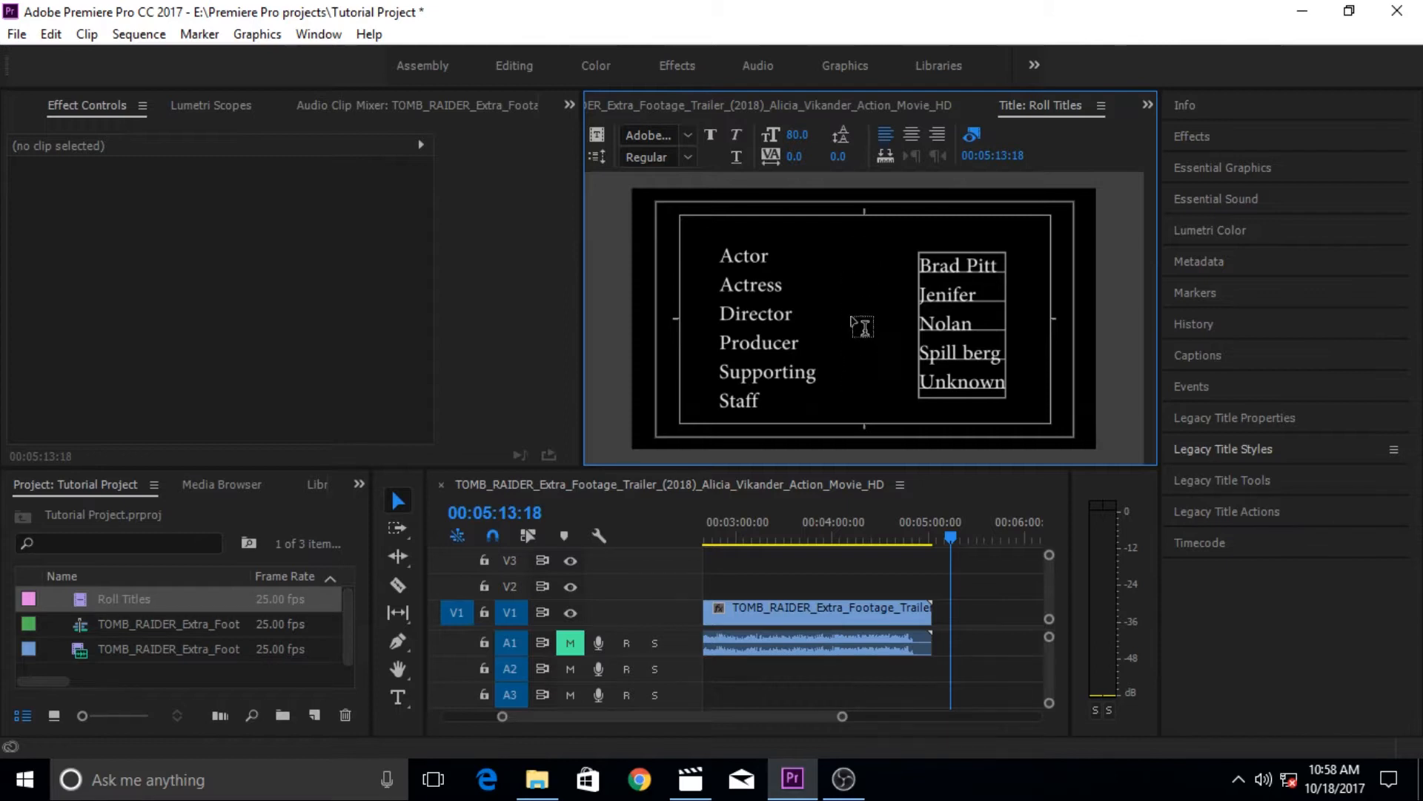
left_click(764, 288, "ctrl+shift")
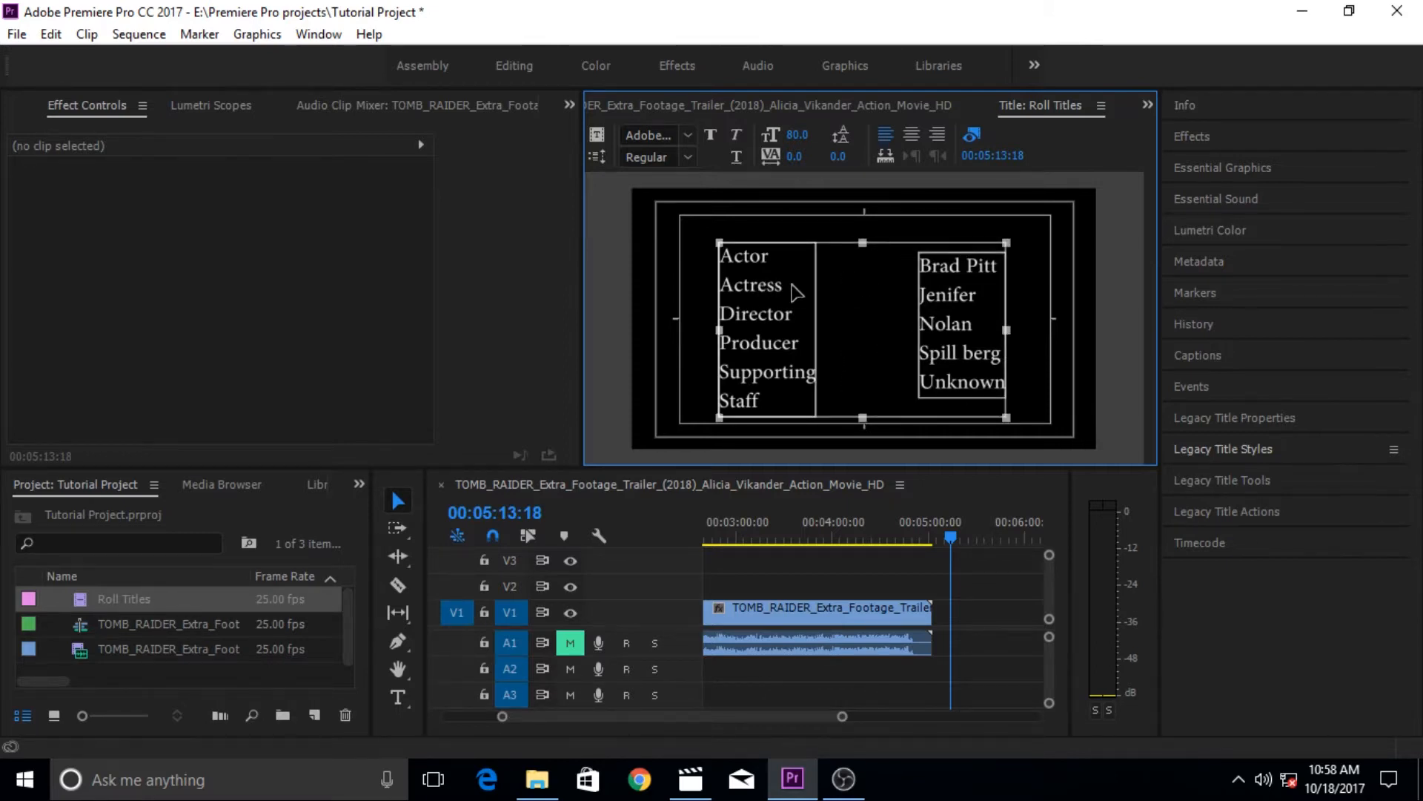
left_click(832, 295)
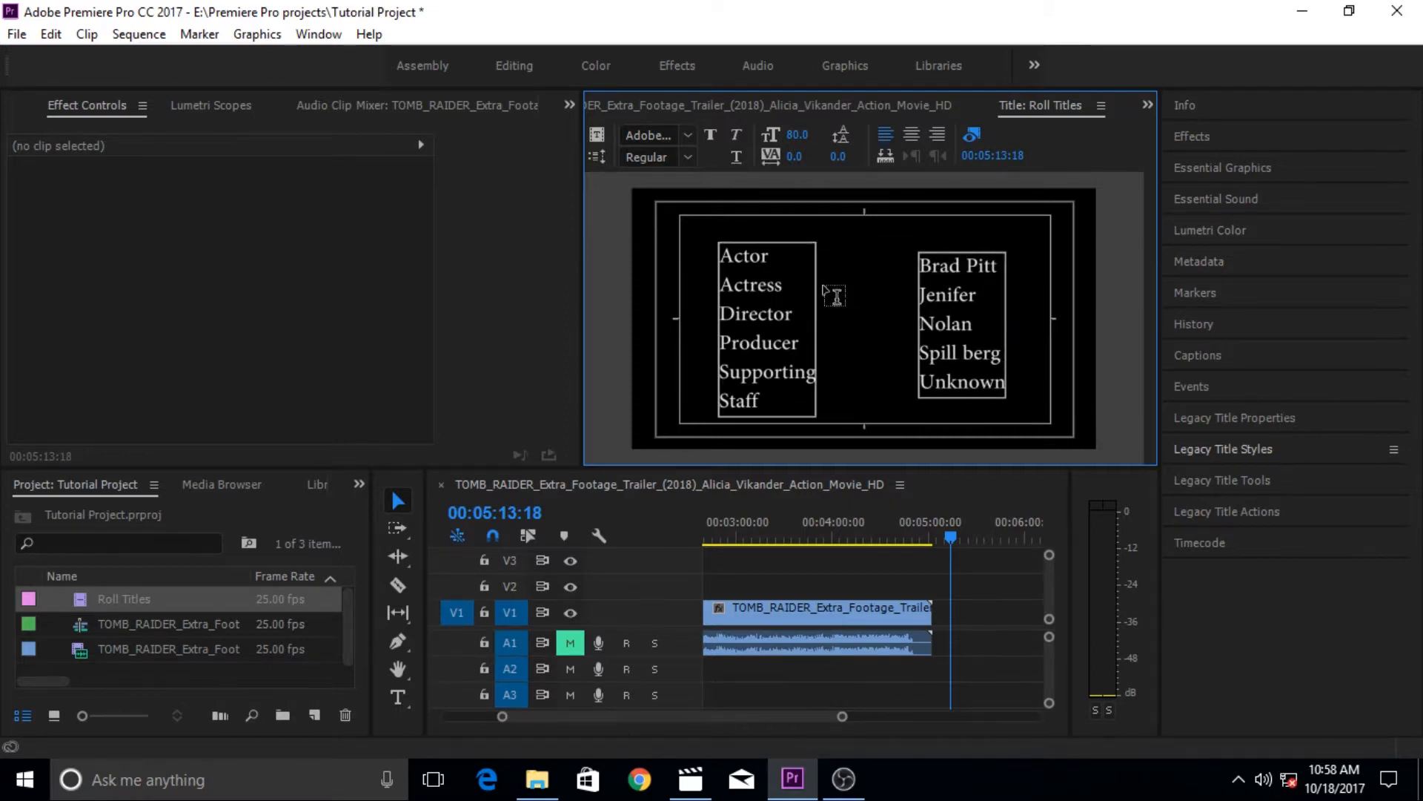
left_click(782, 296, "ctrl+shift")
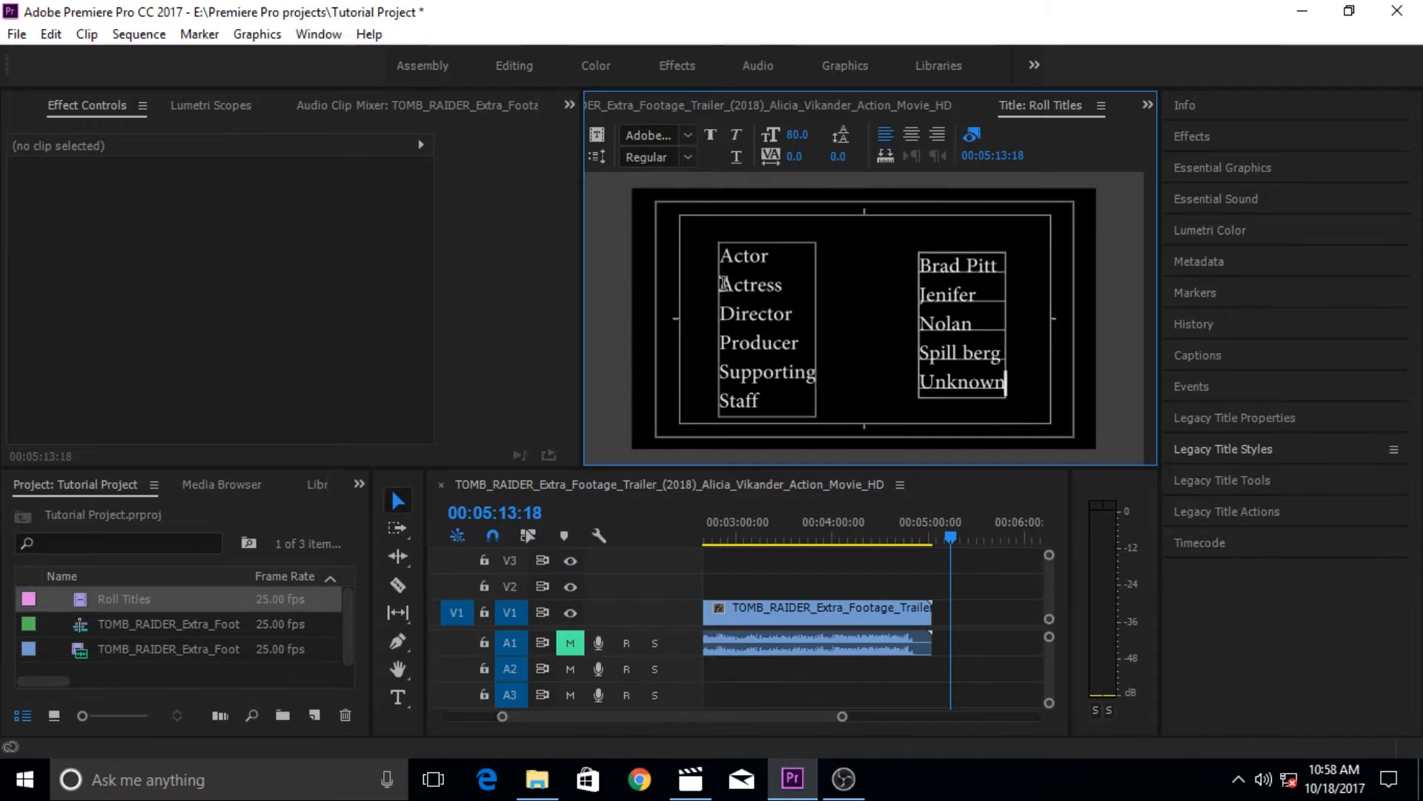
mouse_move(751, 302)
left_mouse_down()
mouse_move(771, 301)
mouse_move(764, 310)
left_mouse_up()
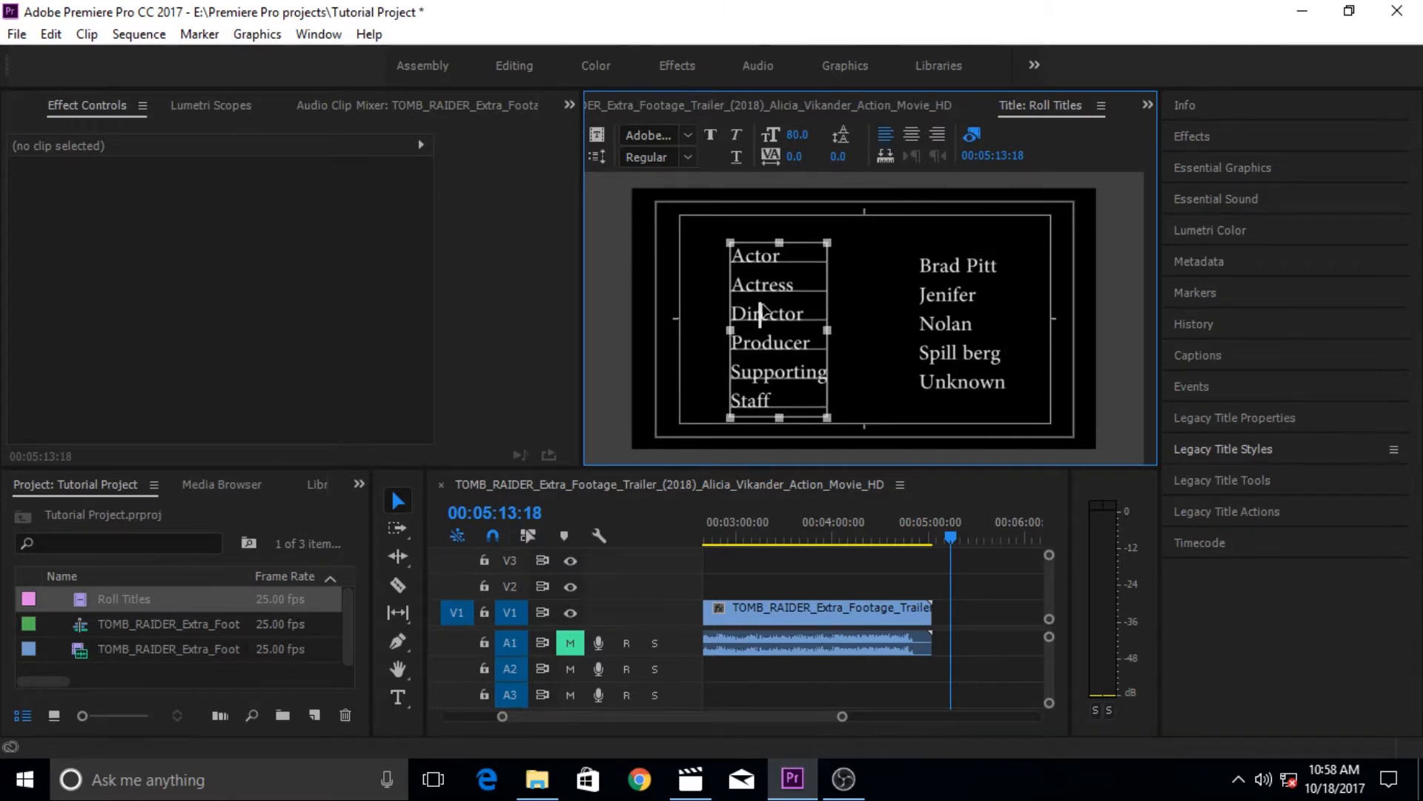
Move both text blocks up slightly together and raise the names block so "Brad Pitt" lines up with "Actor".
left_click(937, 298, "shift")
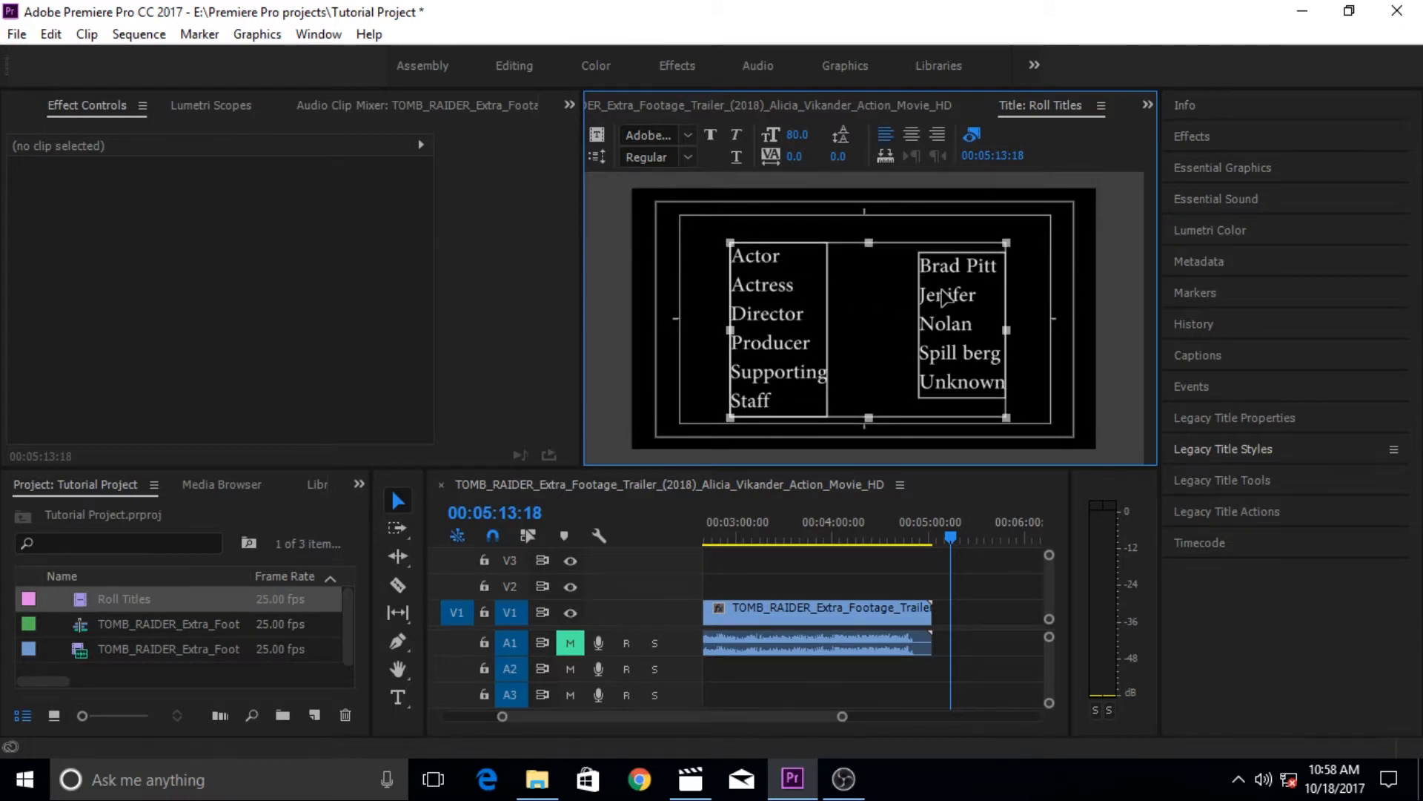
double_click(943, 297)
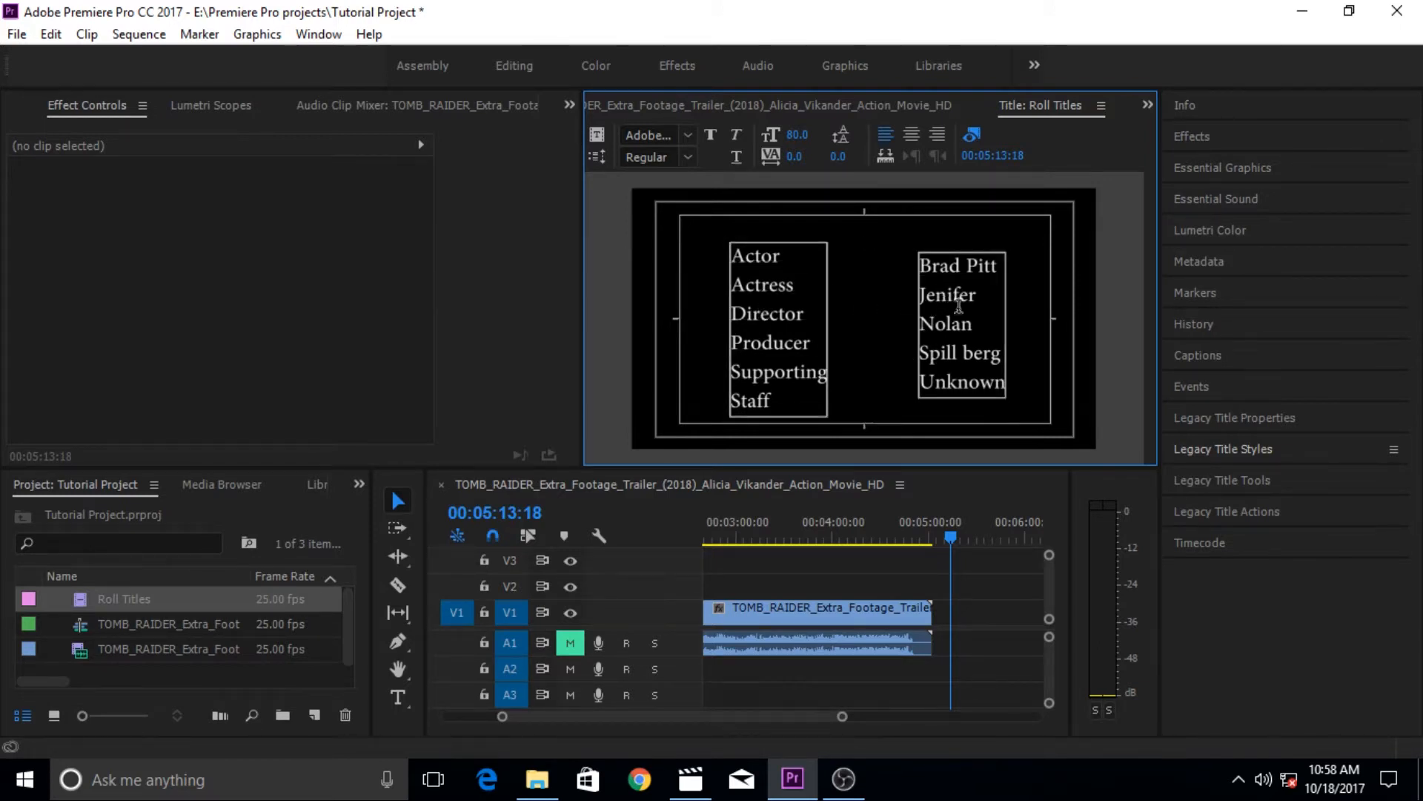
key("Escape")
left_click_drag(952, 331, 952, 315)
key("ctrl+z")
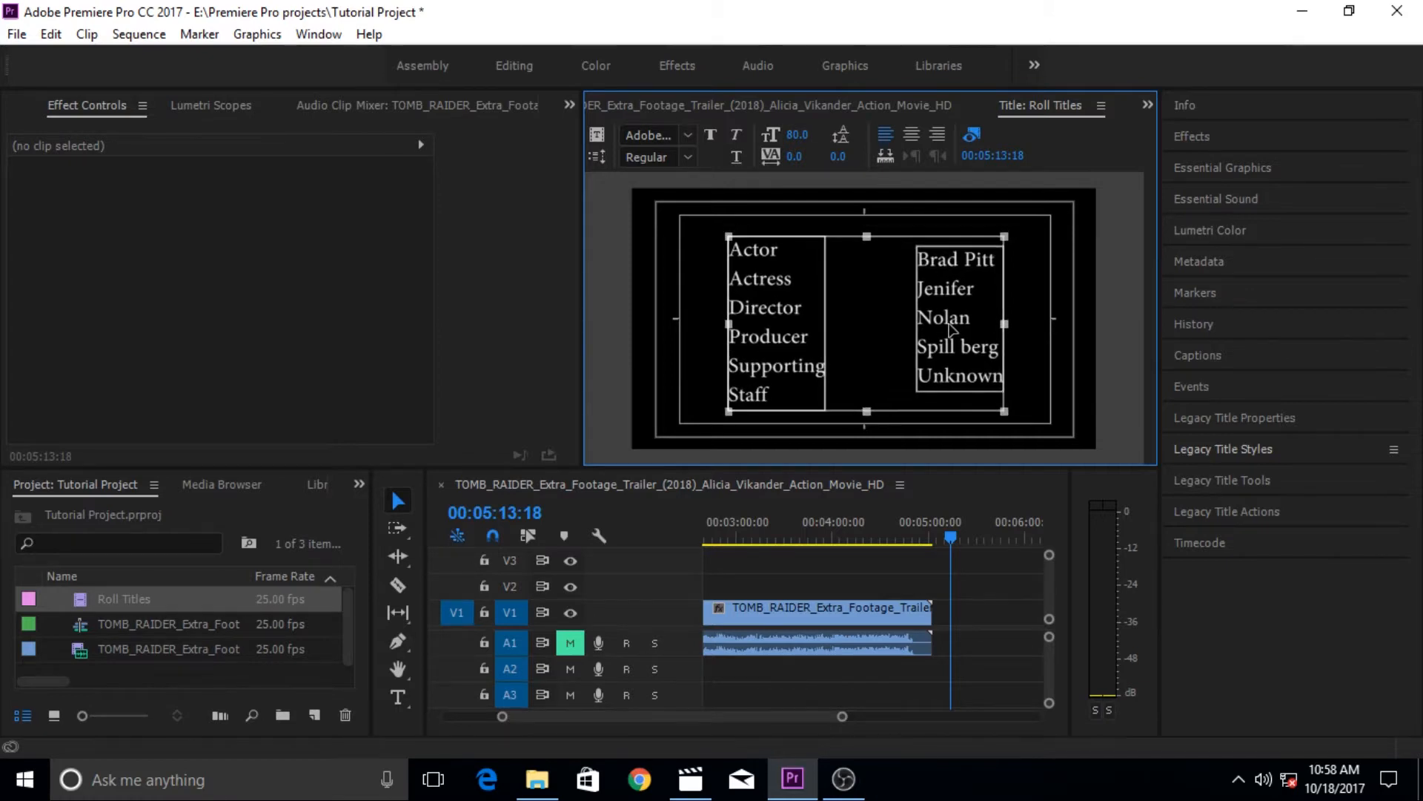
left_click(1036, 371)
left_click_drag(952, 332, 952, 322)
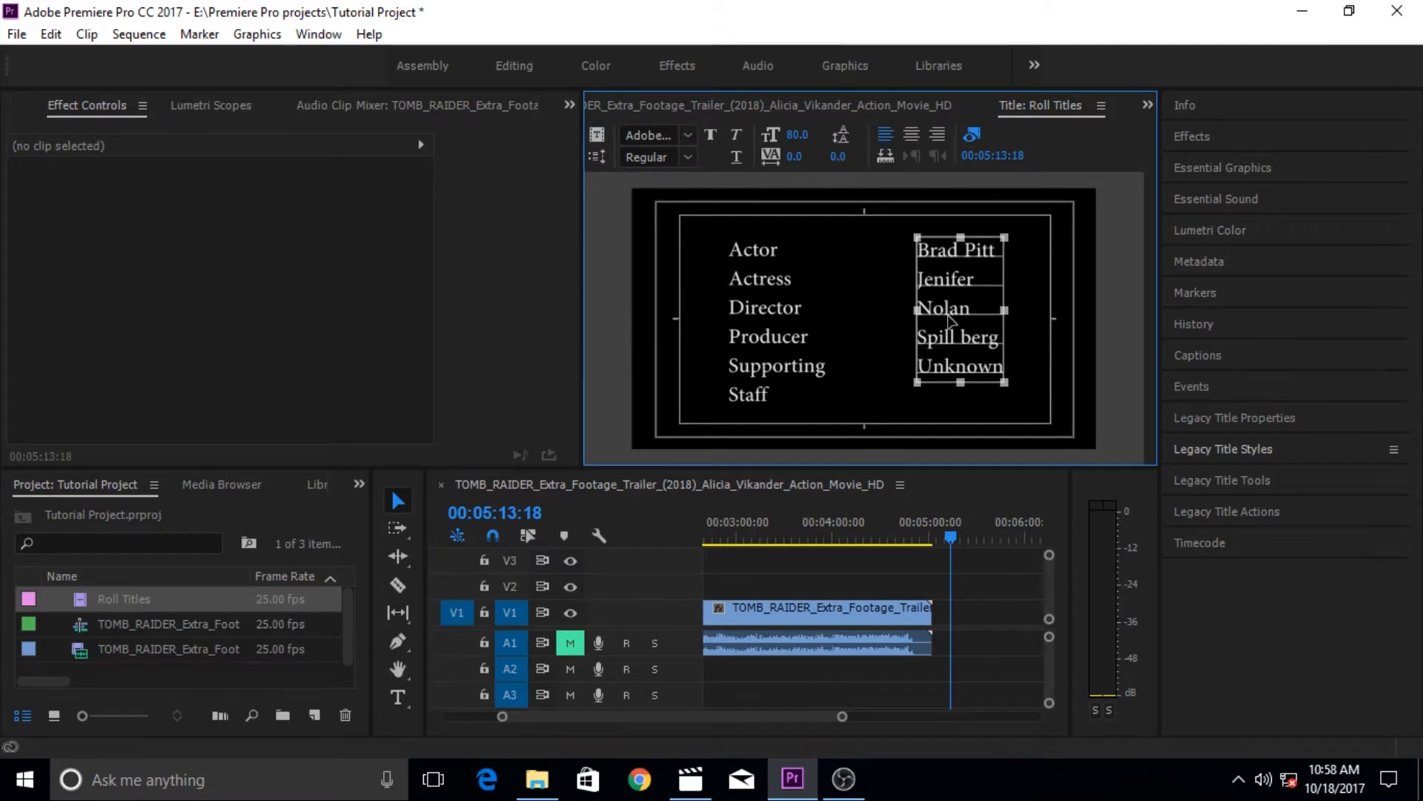
Add the heading "Cast" in a new text block above and between the two columns.
left_click(779, 320, "shift")
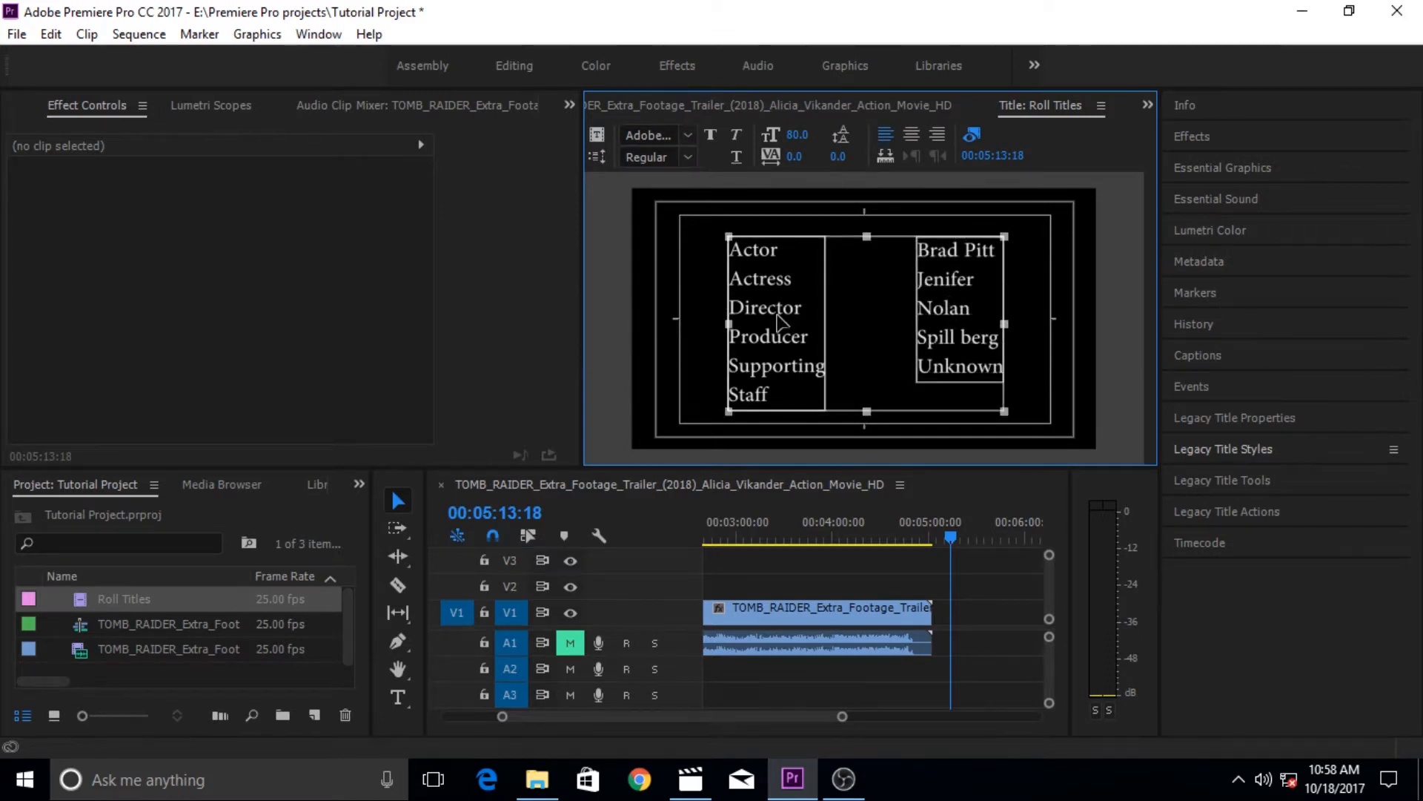
key("t")
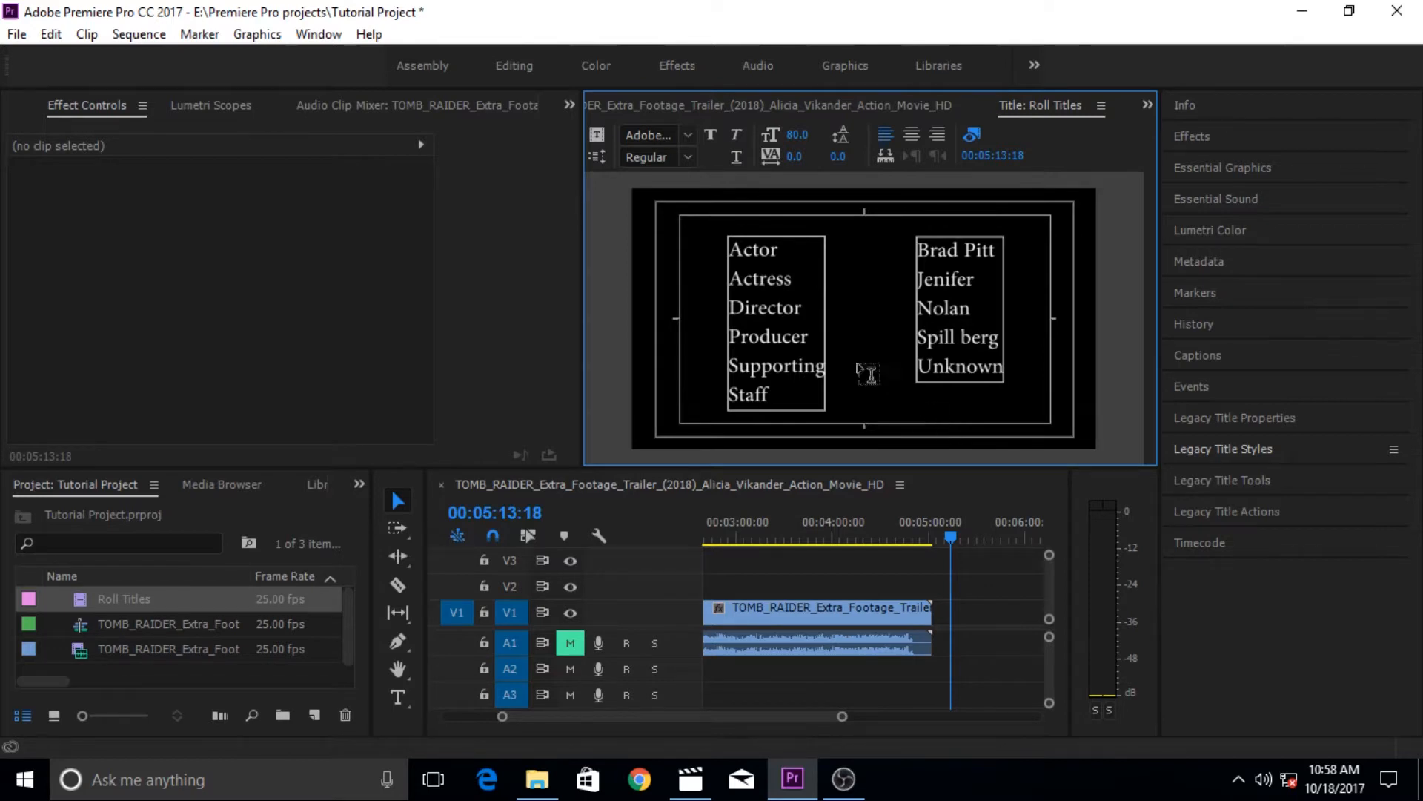
left_click(852, 227)
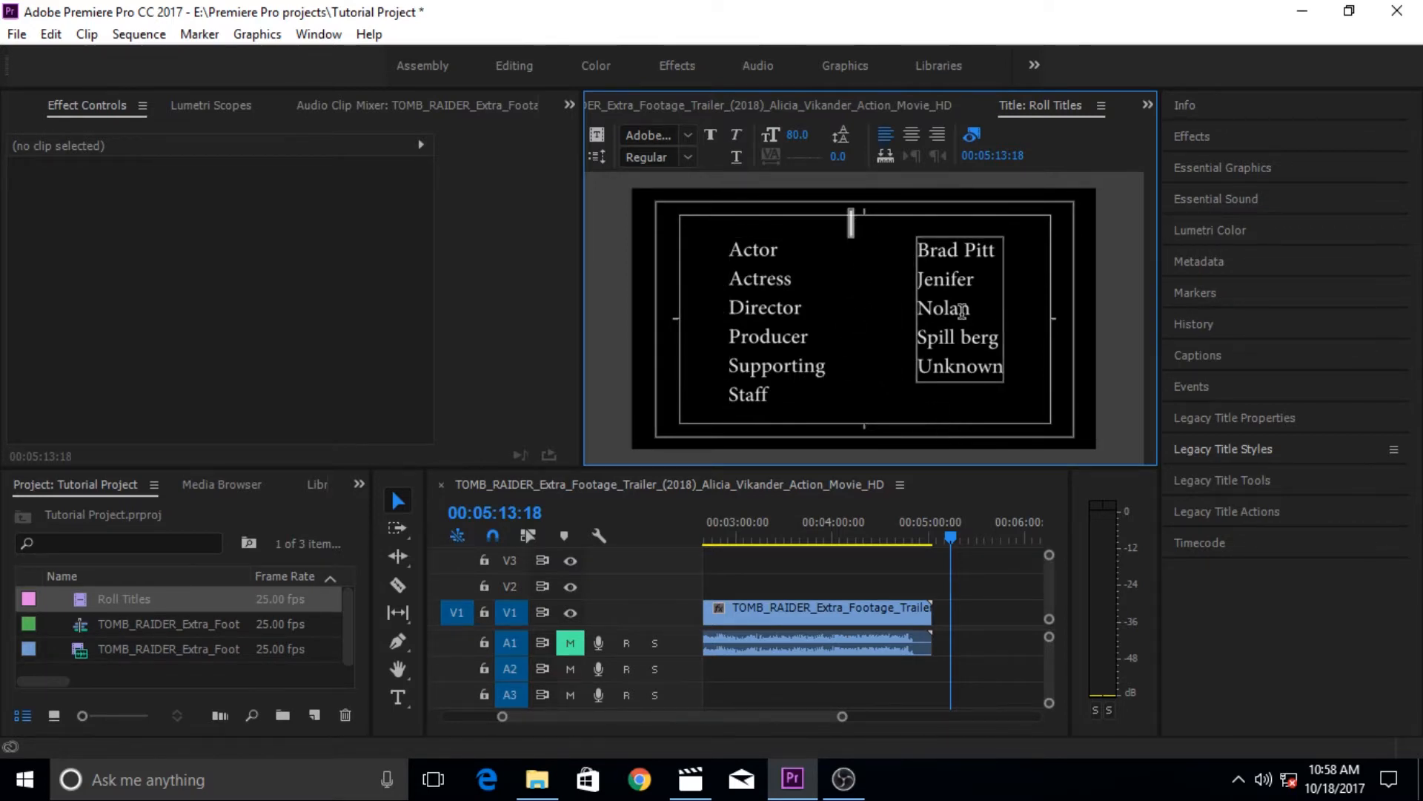
type("Cast")
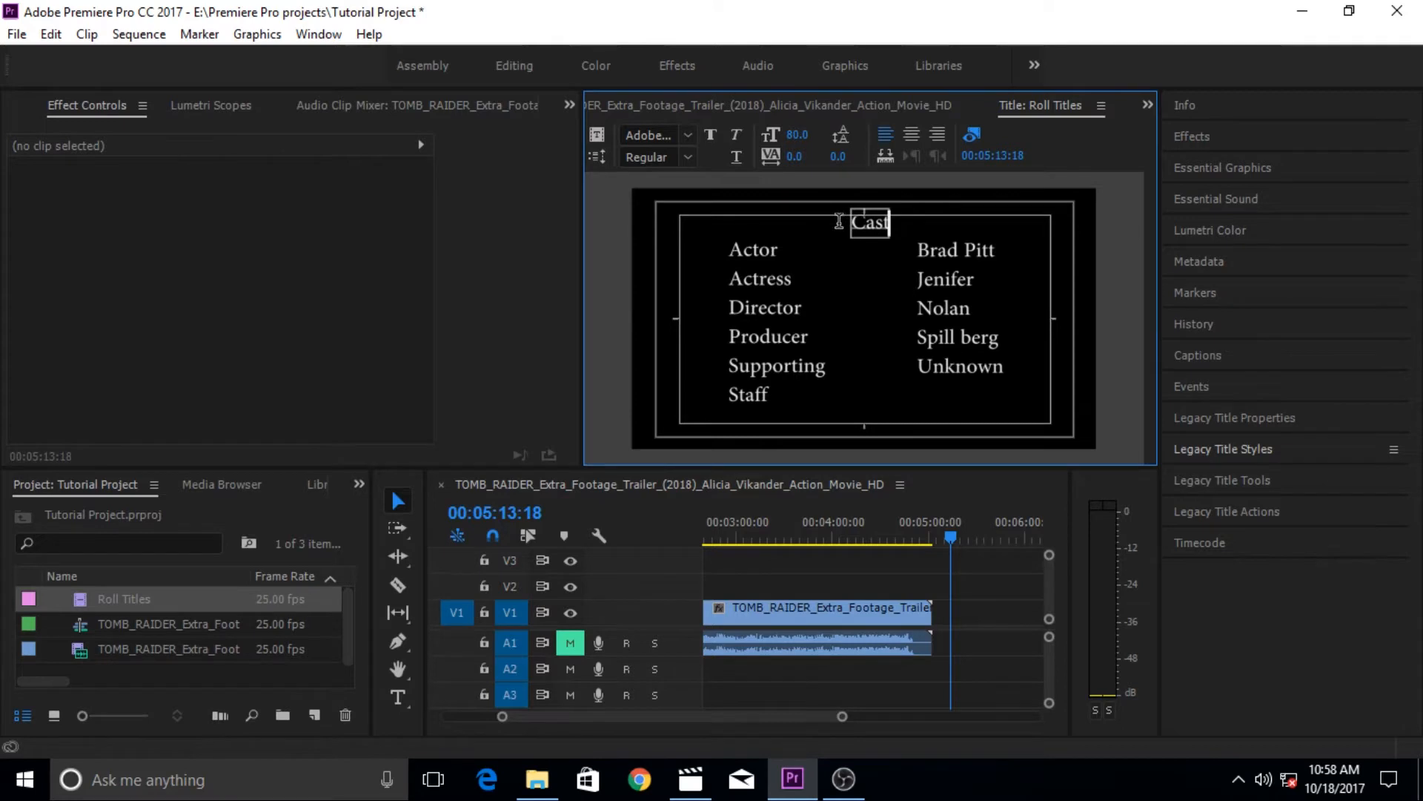
Set the font size of the "Cast" heading to 120 and move it left to centre it over the columns.
double_click(873, 222)
left_click(805, 133)
type("120")
key("Return")
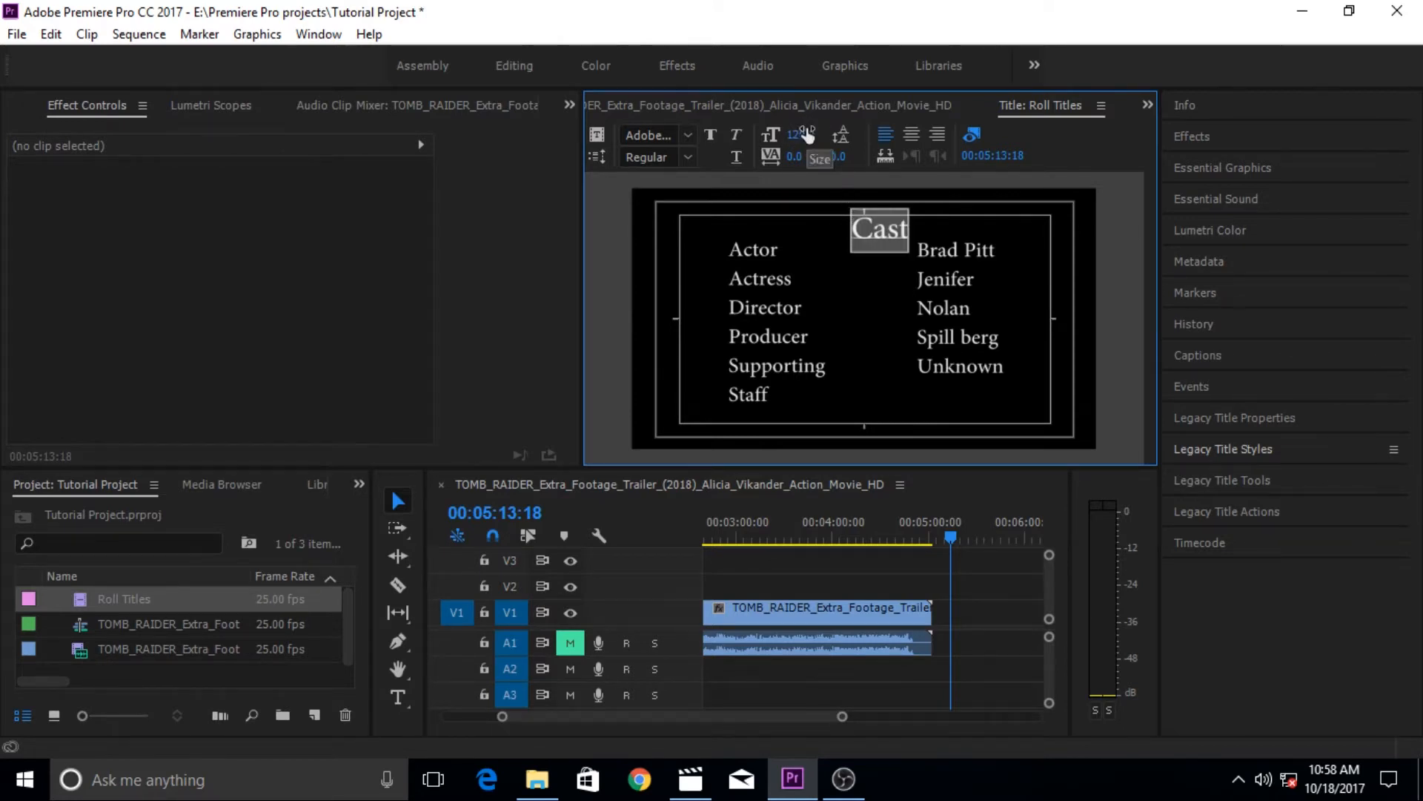
left_click(888, 248)
left_click_drag(888, 248, 866, 243)
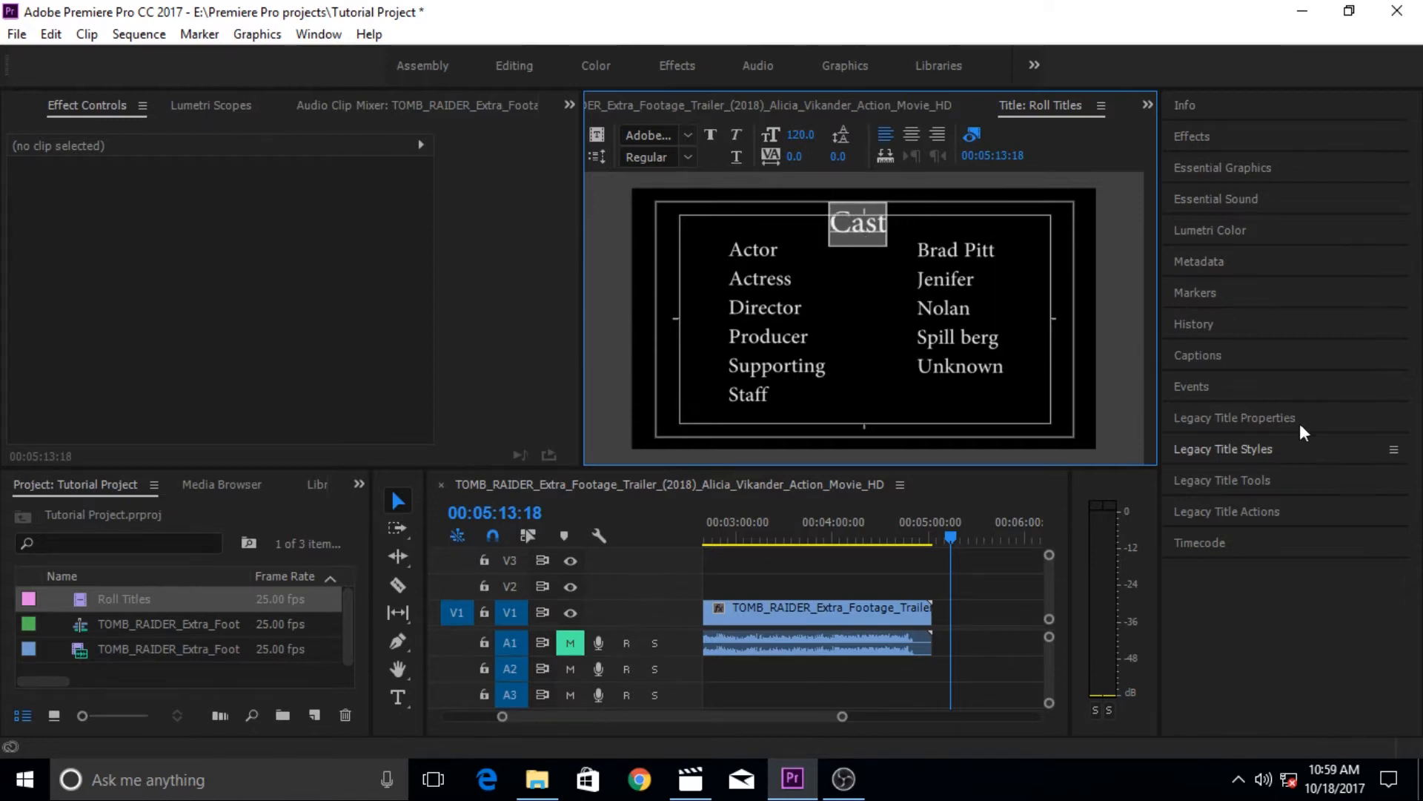
Apply the white Arial Bold legacy title style to the "Cast" heading and re-centre it slightly higher above the columns.
left_click(1280, 454)
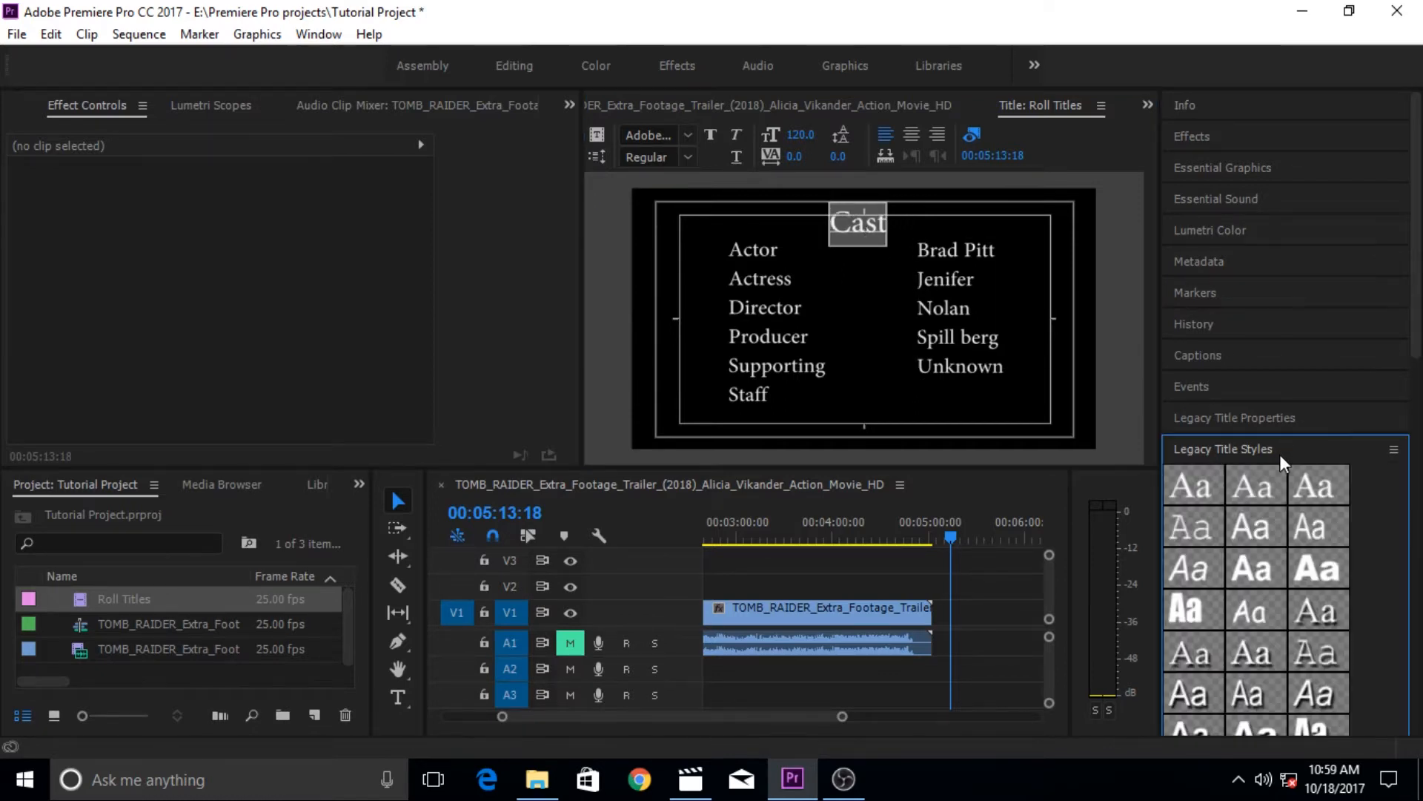
left_click_drag(1418, 328, 1376, 561)
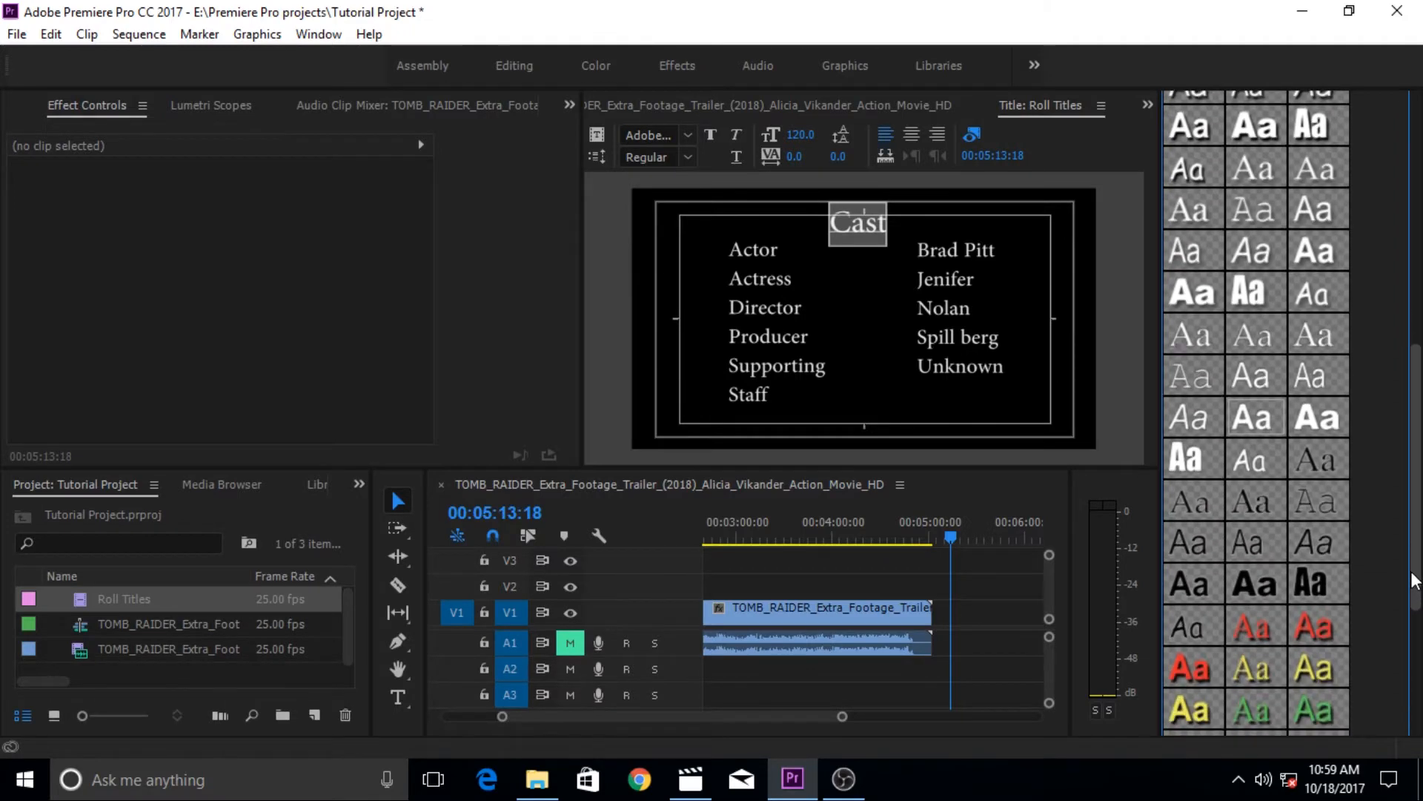
left_click(1249, 422)
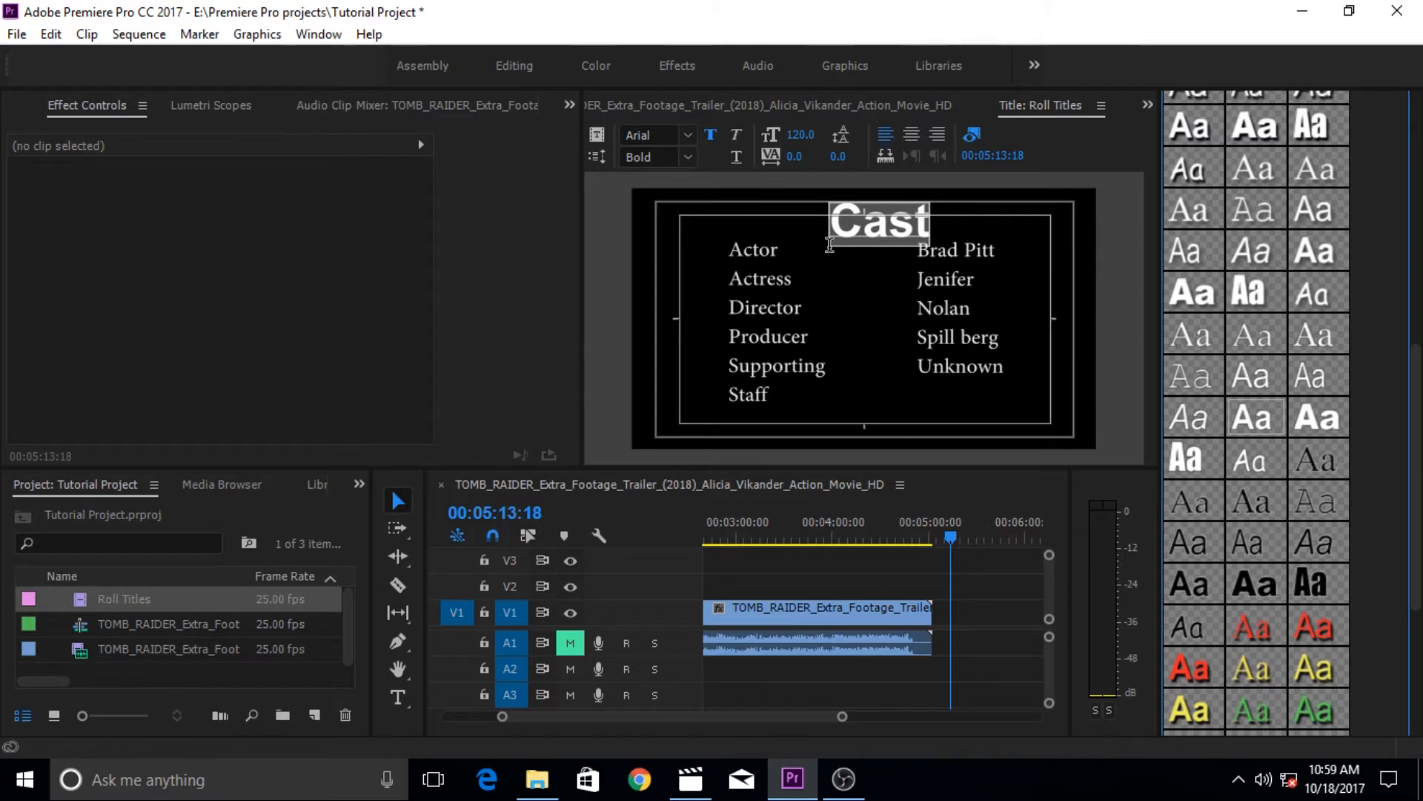
left_click_drag(884, 245, 860, 241)
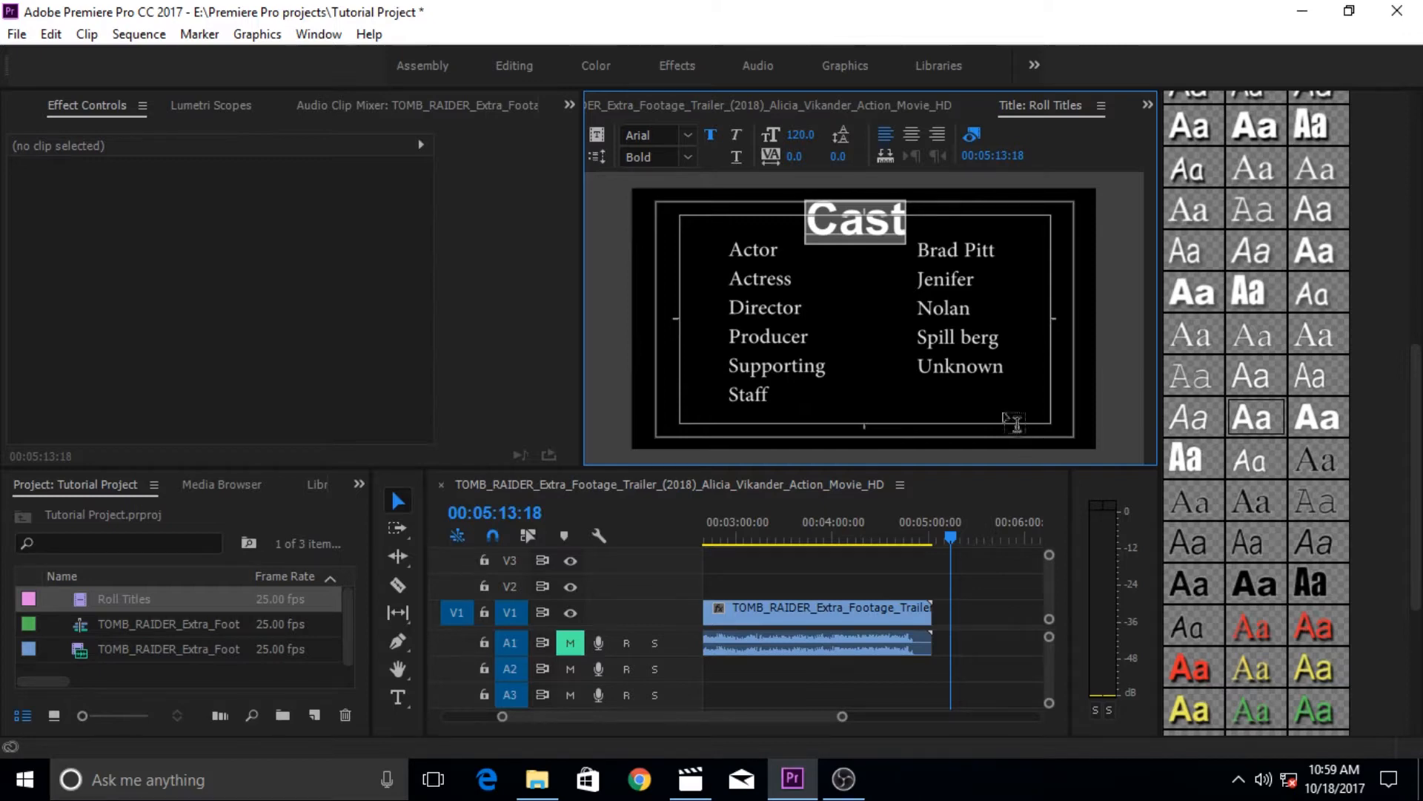
left_click(858, 240)
left_click_drag(855, 233, 853, 228)
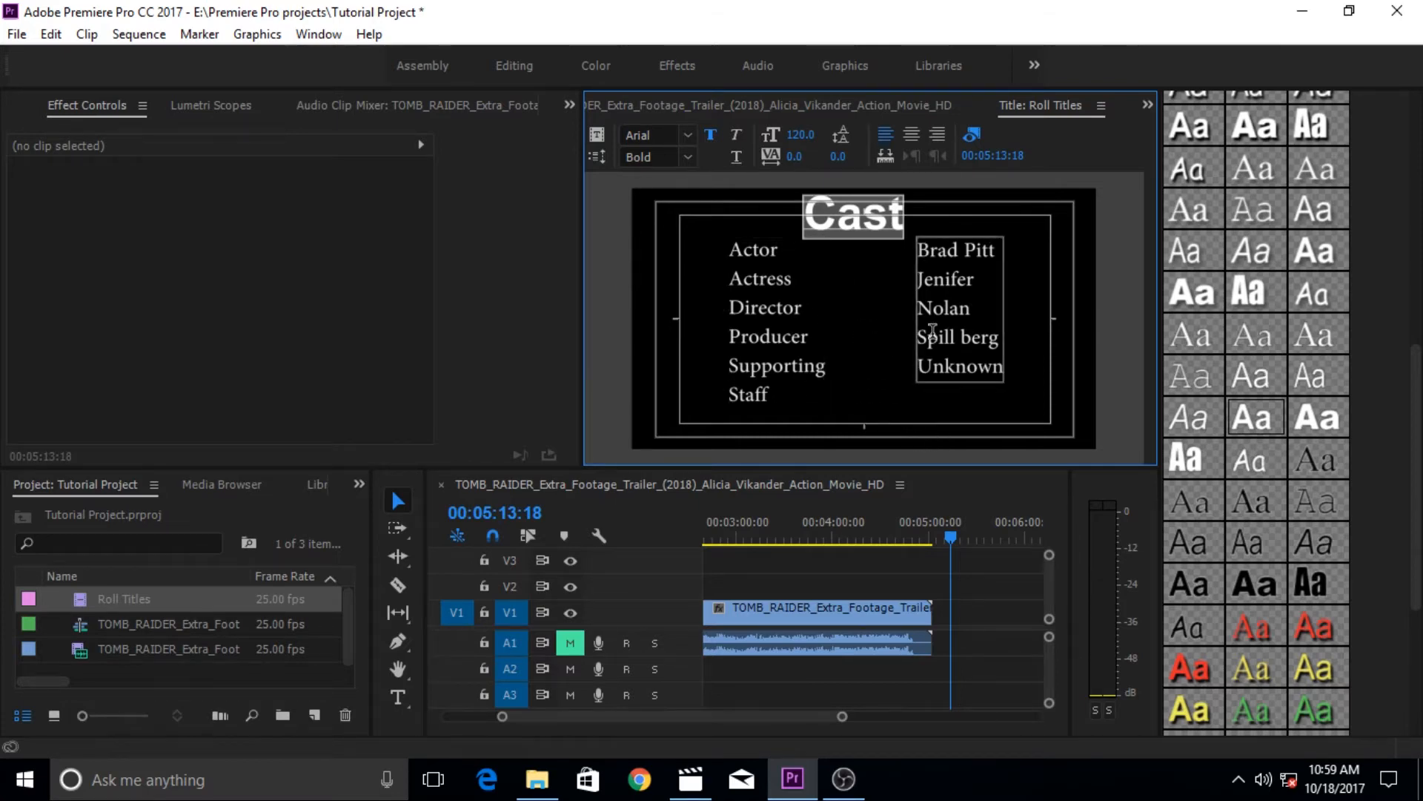
Place Roll Titles on video track V2 directly after the trailer clip, ending at about 00:05:21:18.
key("ctrl+s")
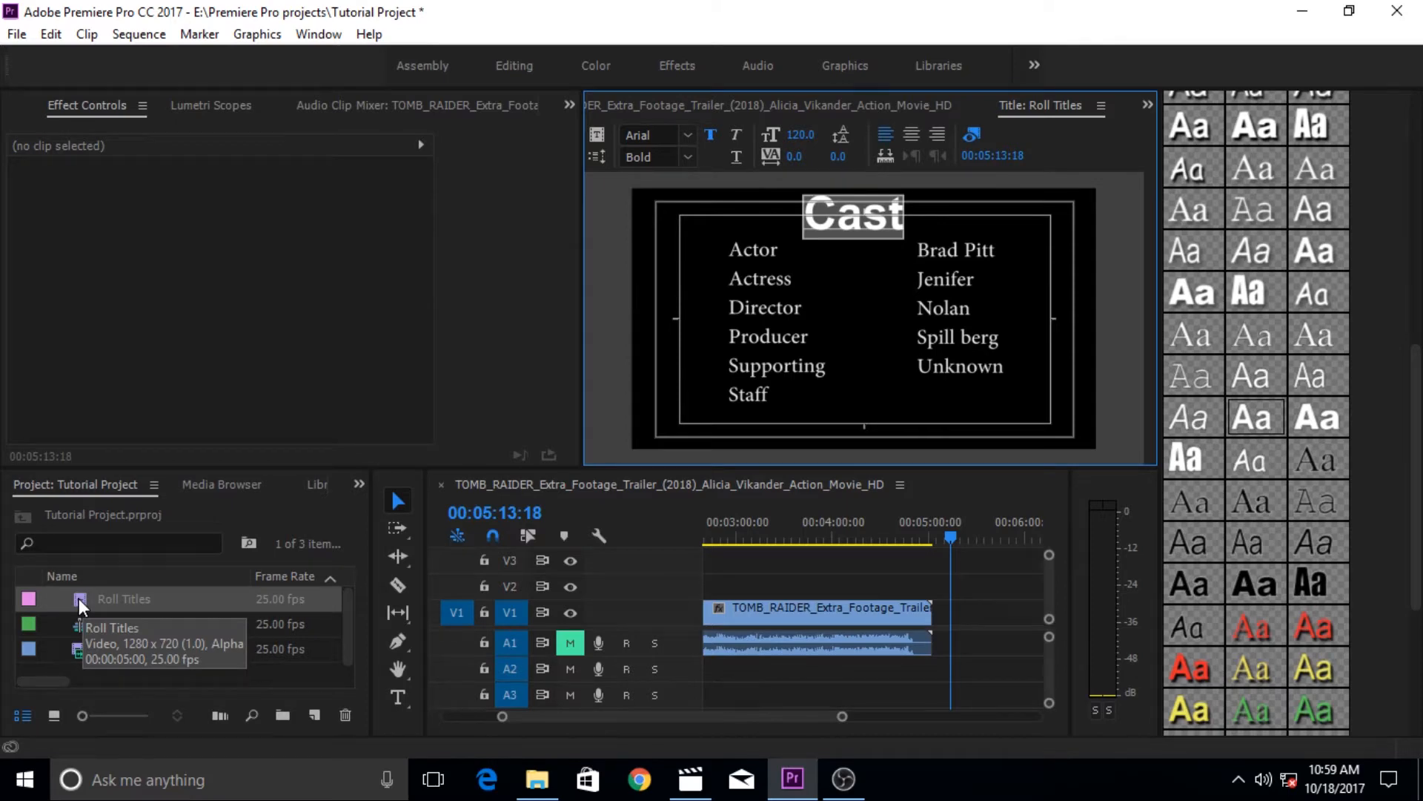
left_click_drag(78, 599, 949, 593)
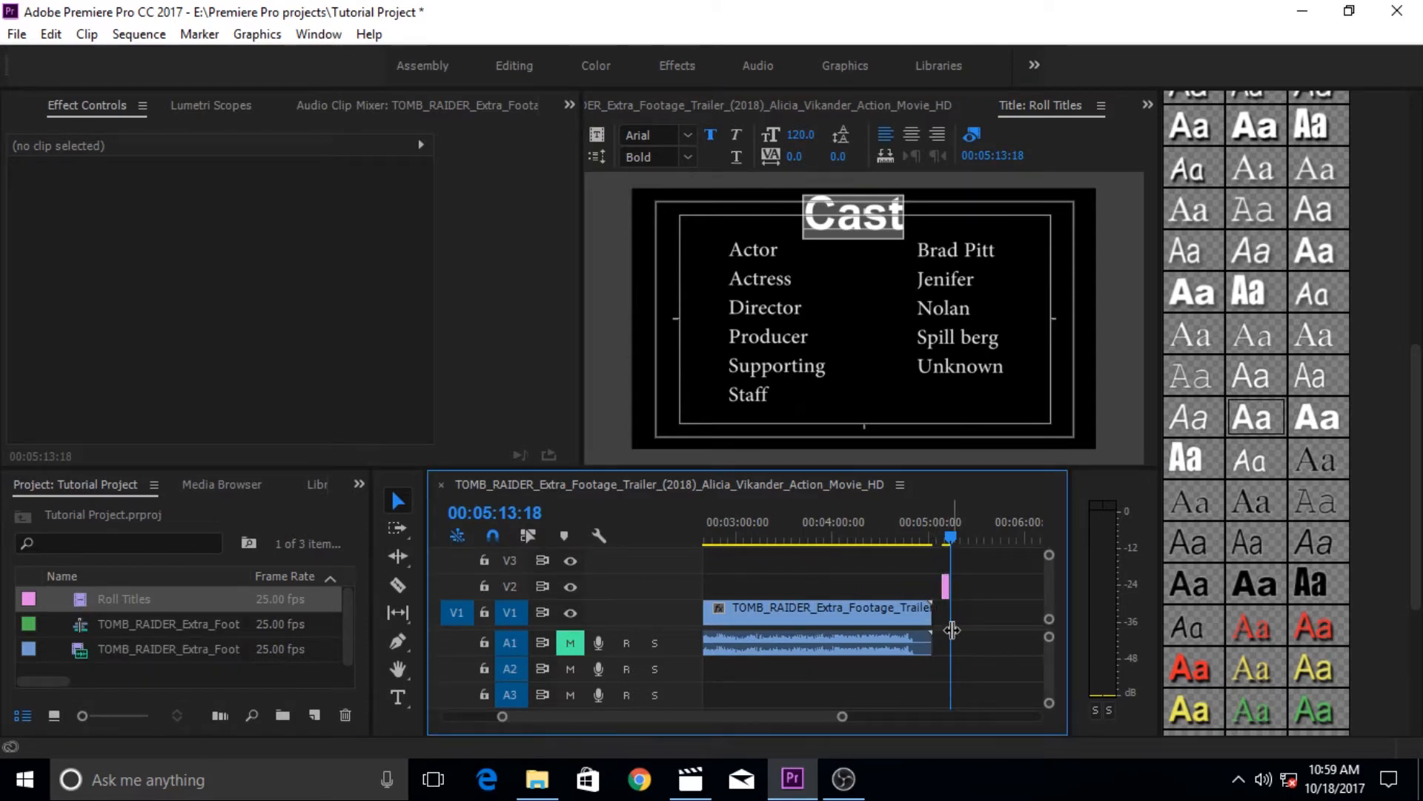
left_click_drag(965, 590, 954, 592)
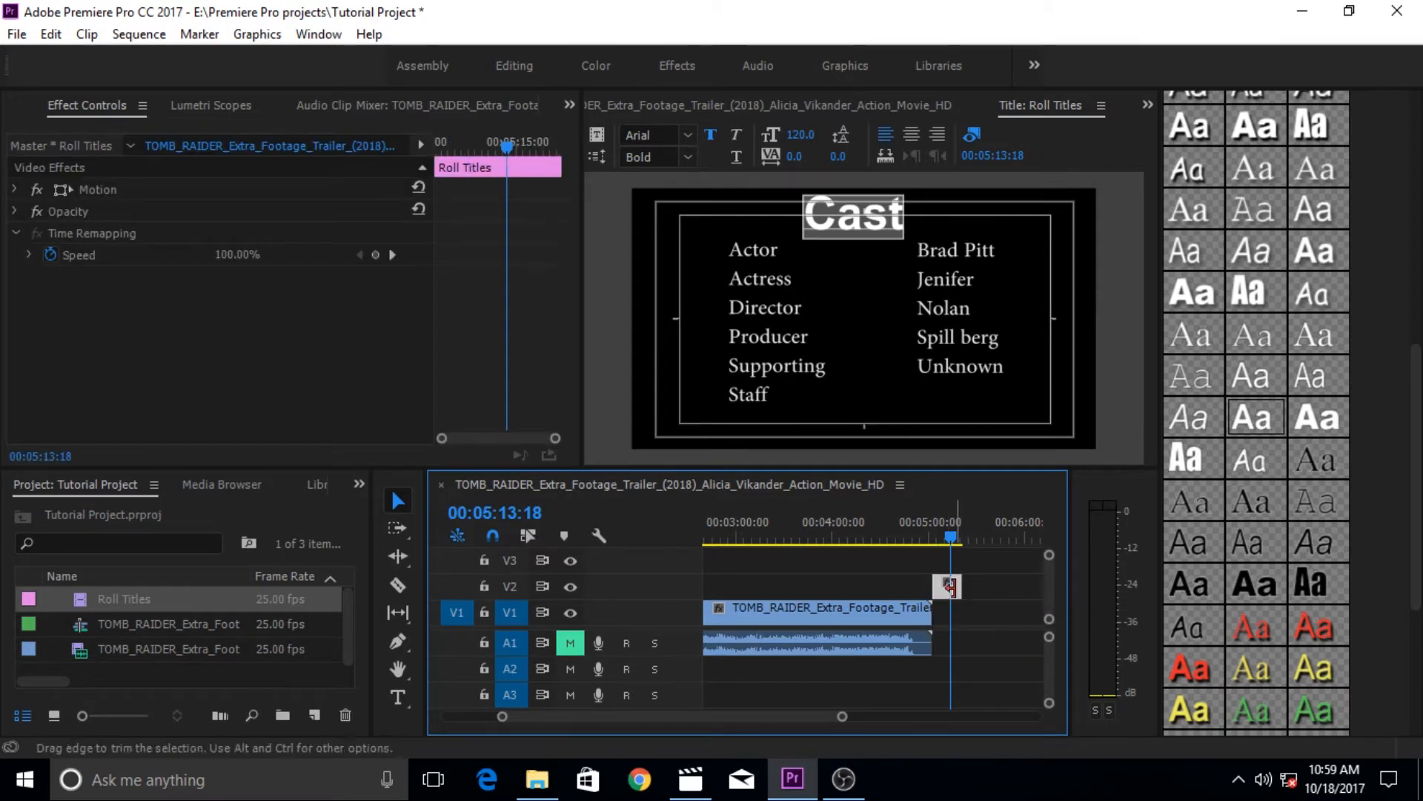
Play the sequence from about 00:05:00:12 to preview the credits rolling after the trailer.
left_click(948, 536)
mouse_move(948, 532)
left_mouse_down()
mouse_move(912, 527)
mouse_move(930, 528)
left_mouse_up()
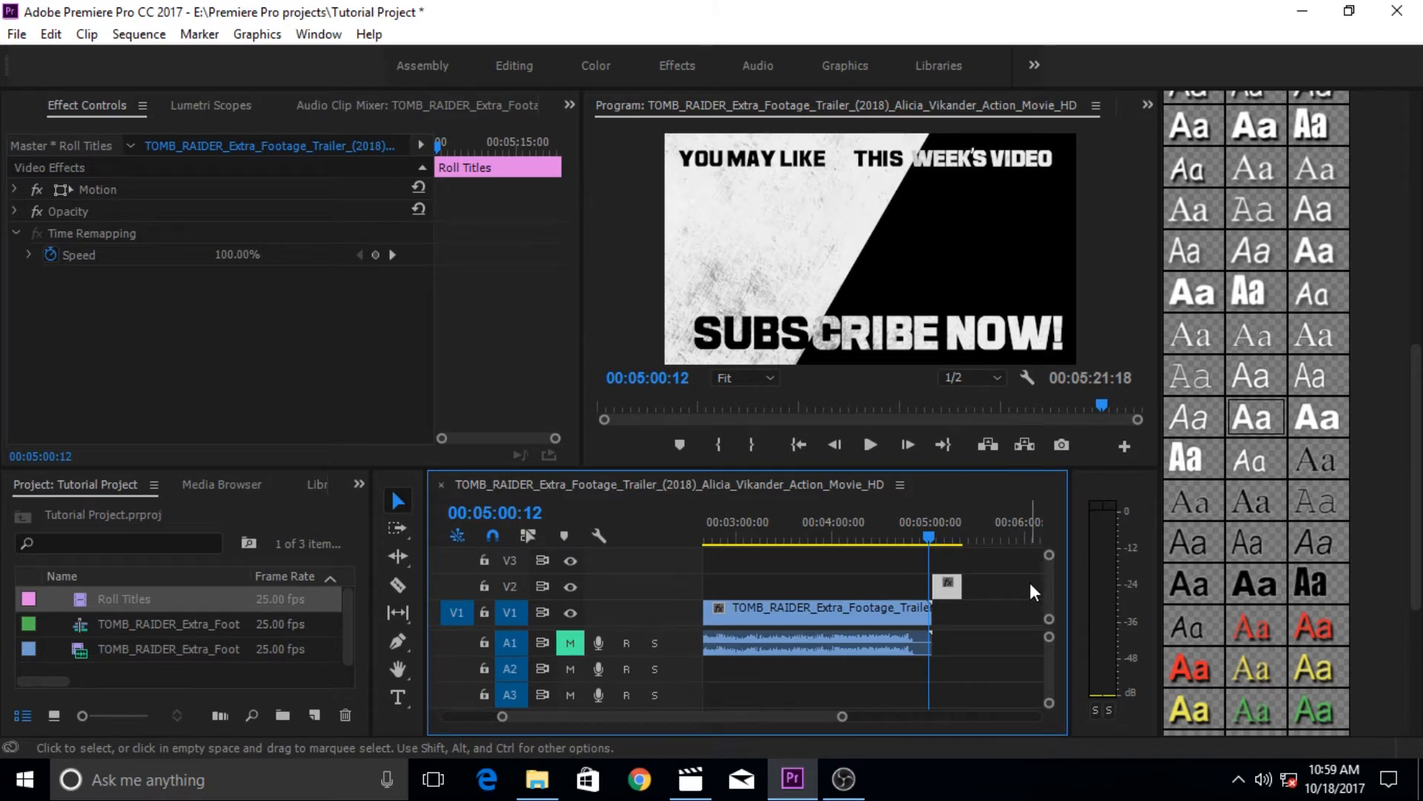
left_click(872, 443)
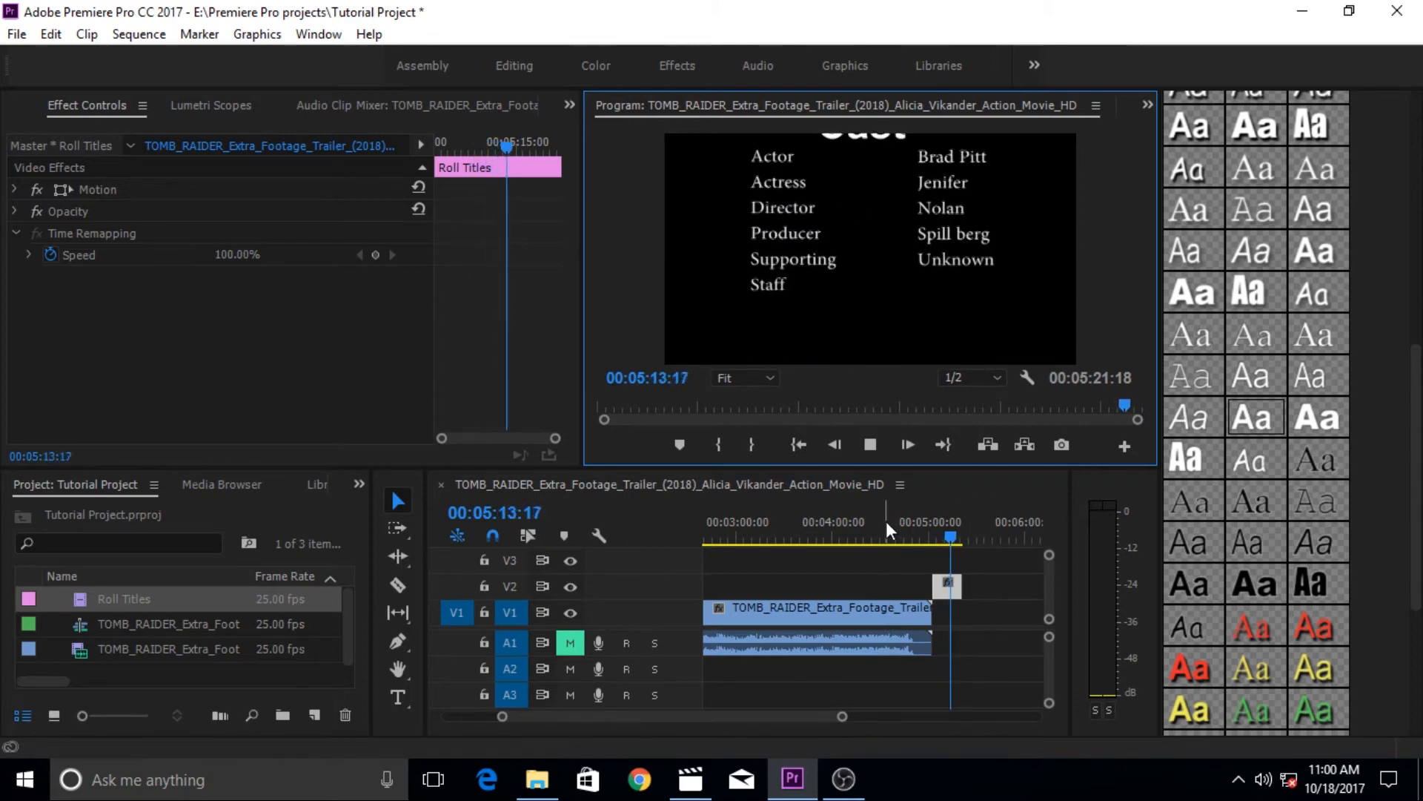
left_click(871, 444)
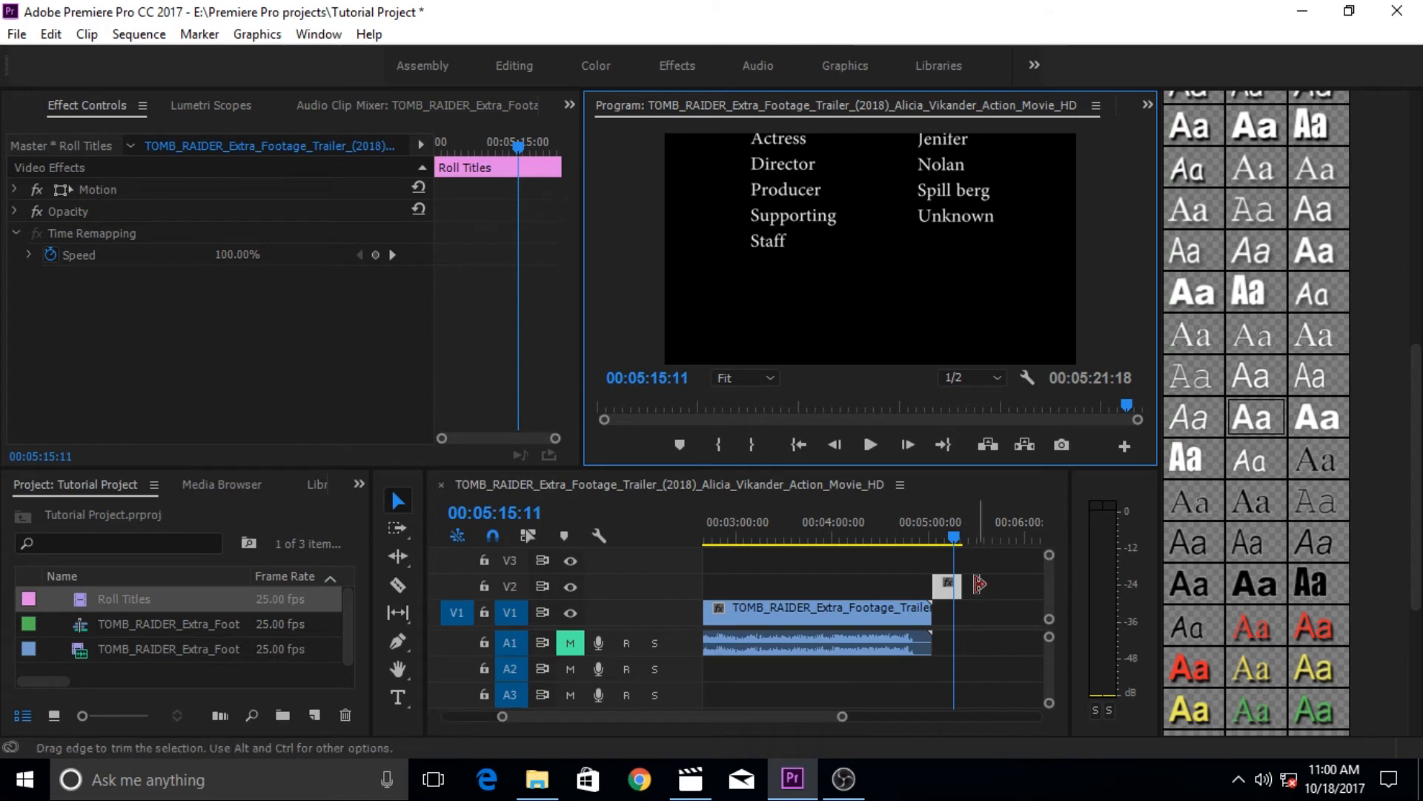
Shorten the Roll Titles clip to end at about 00:05:09:15 and preview the faster roll.
left_click_drag(958, 585, 934, 533)
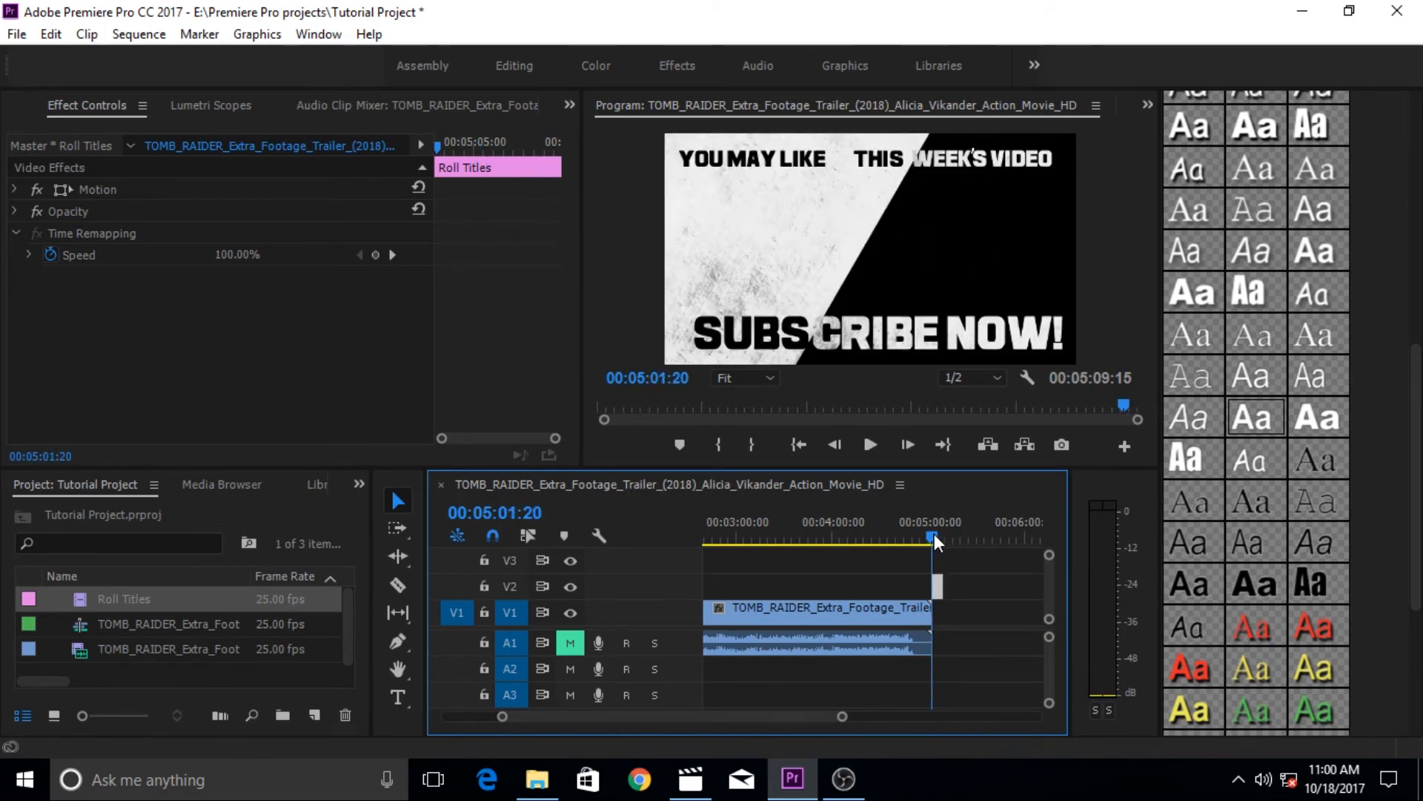
left_click(871, 448)
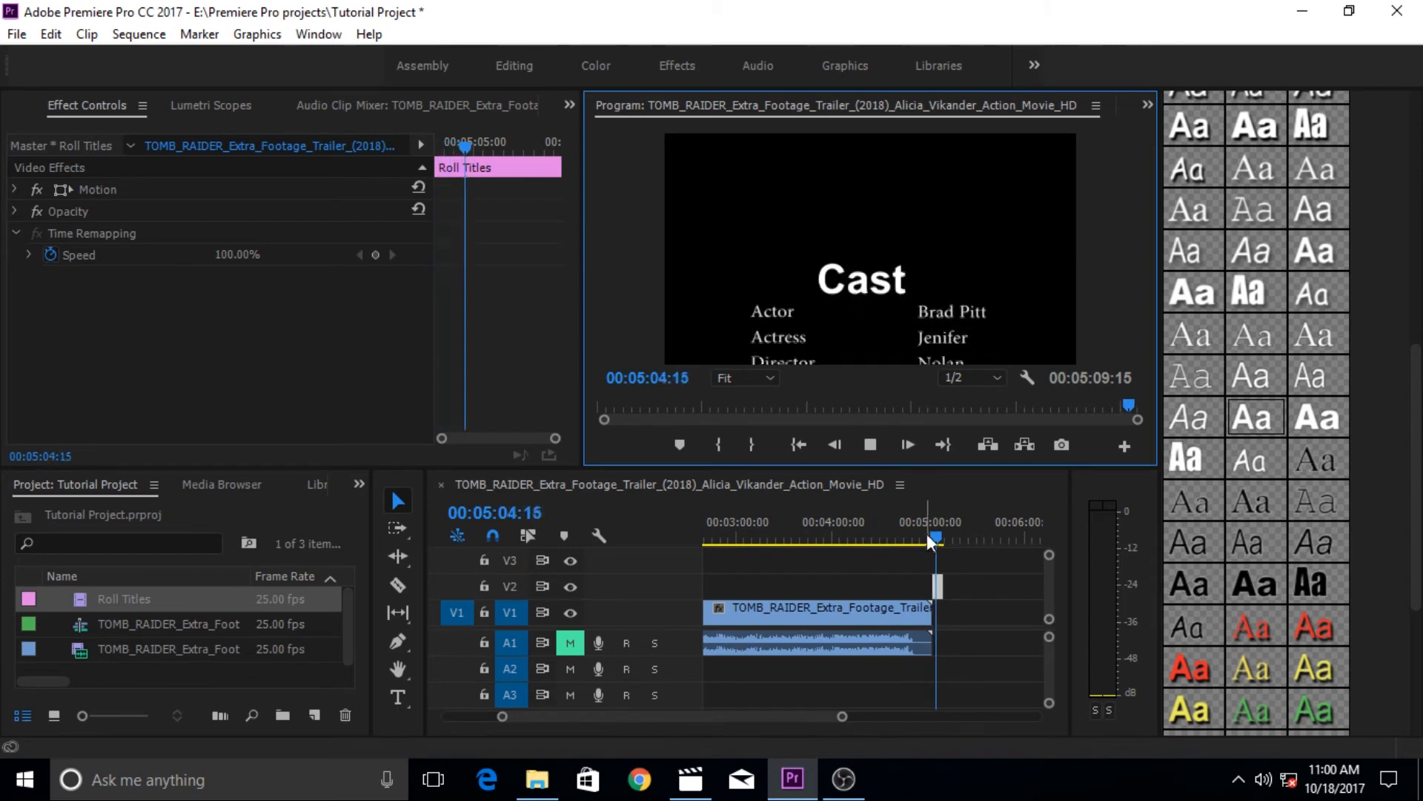
left_click(872, 445)
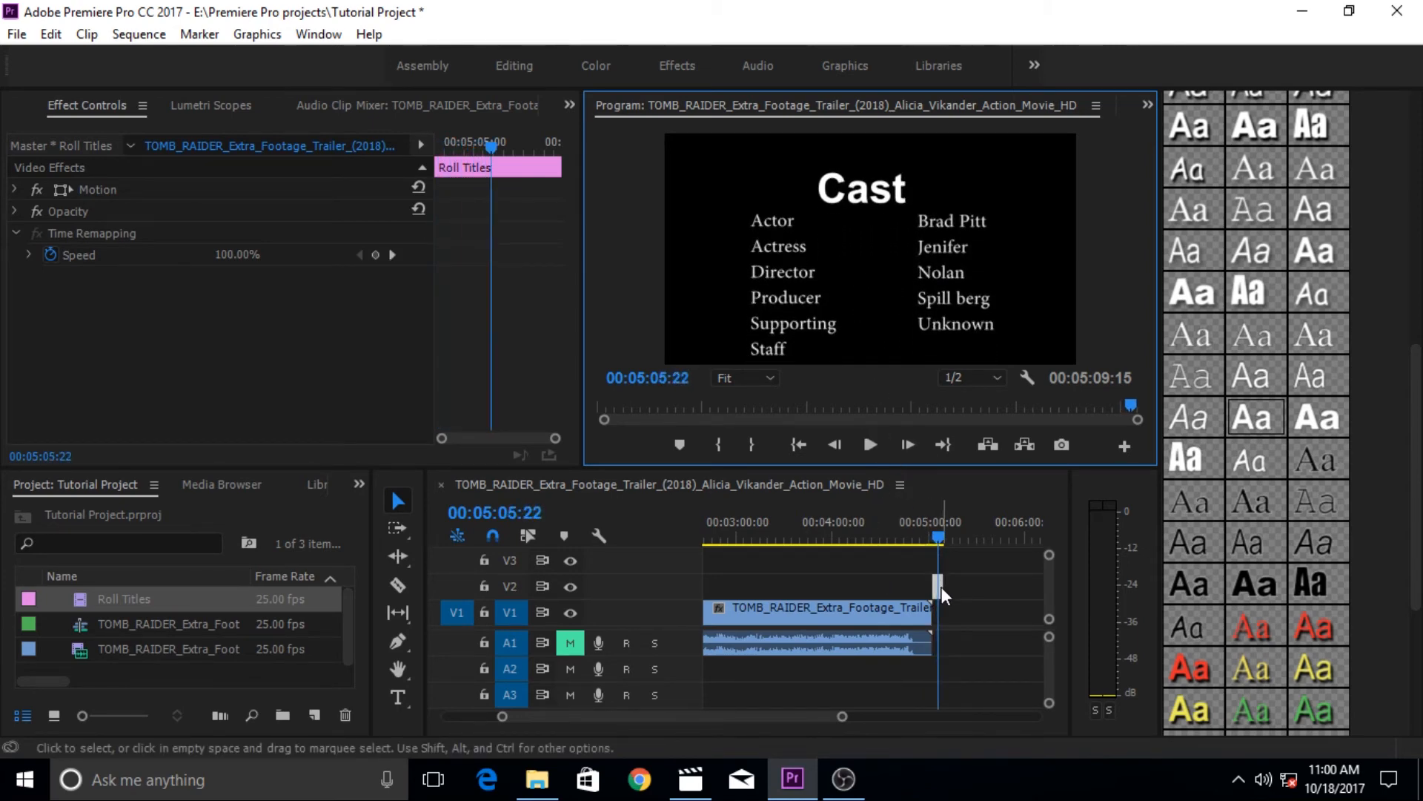
Extend the Roll Titles clip to end at about 00:05:53:02 and preview the slower roll.
left_click_drag(938, 586, 1012, 586)
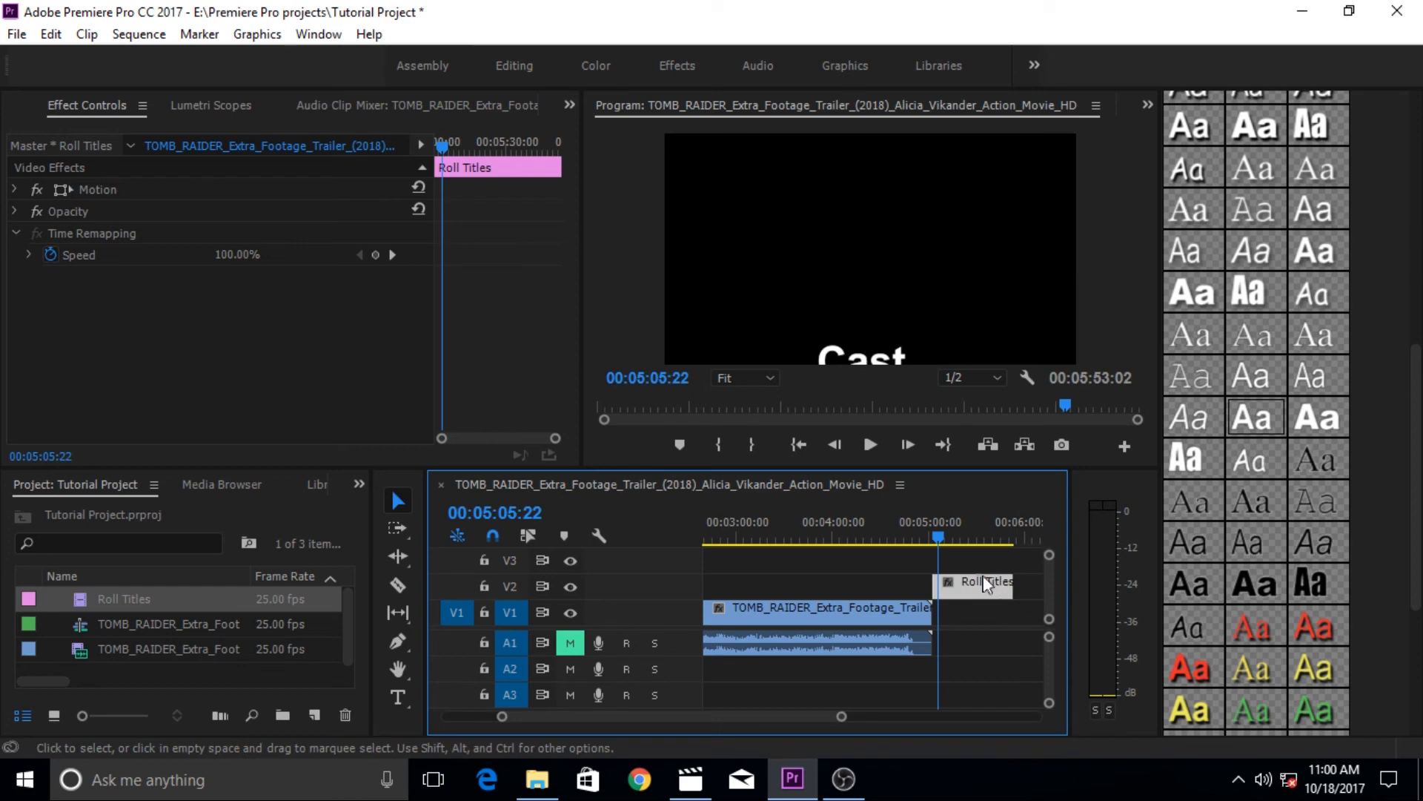
left_click(883, 444)
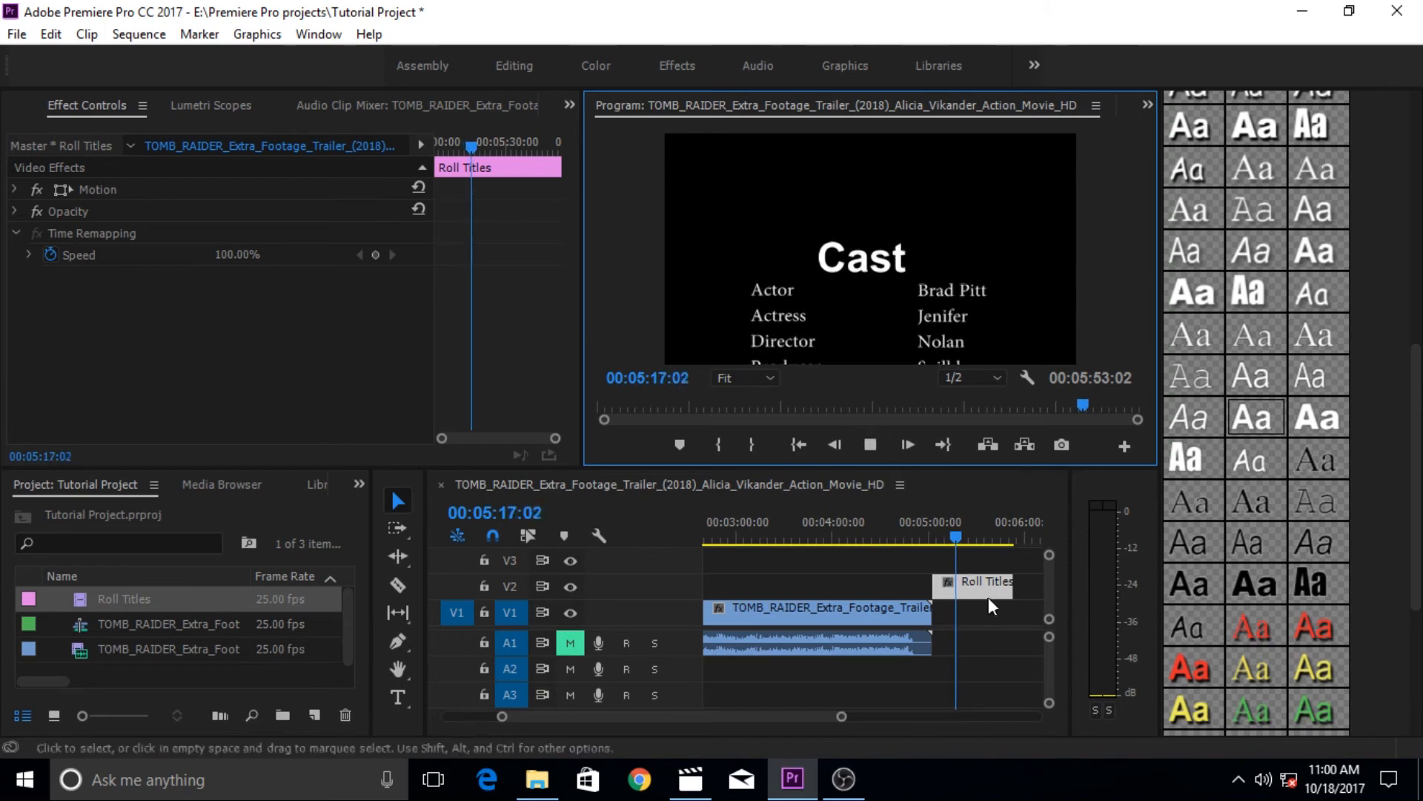
left_click(959, 533)
left_click_drag(960, 532, 1021, 531)
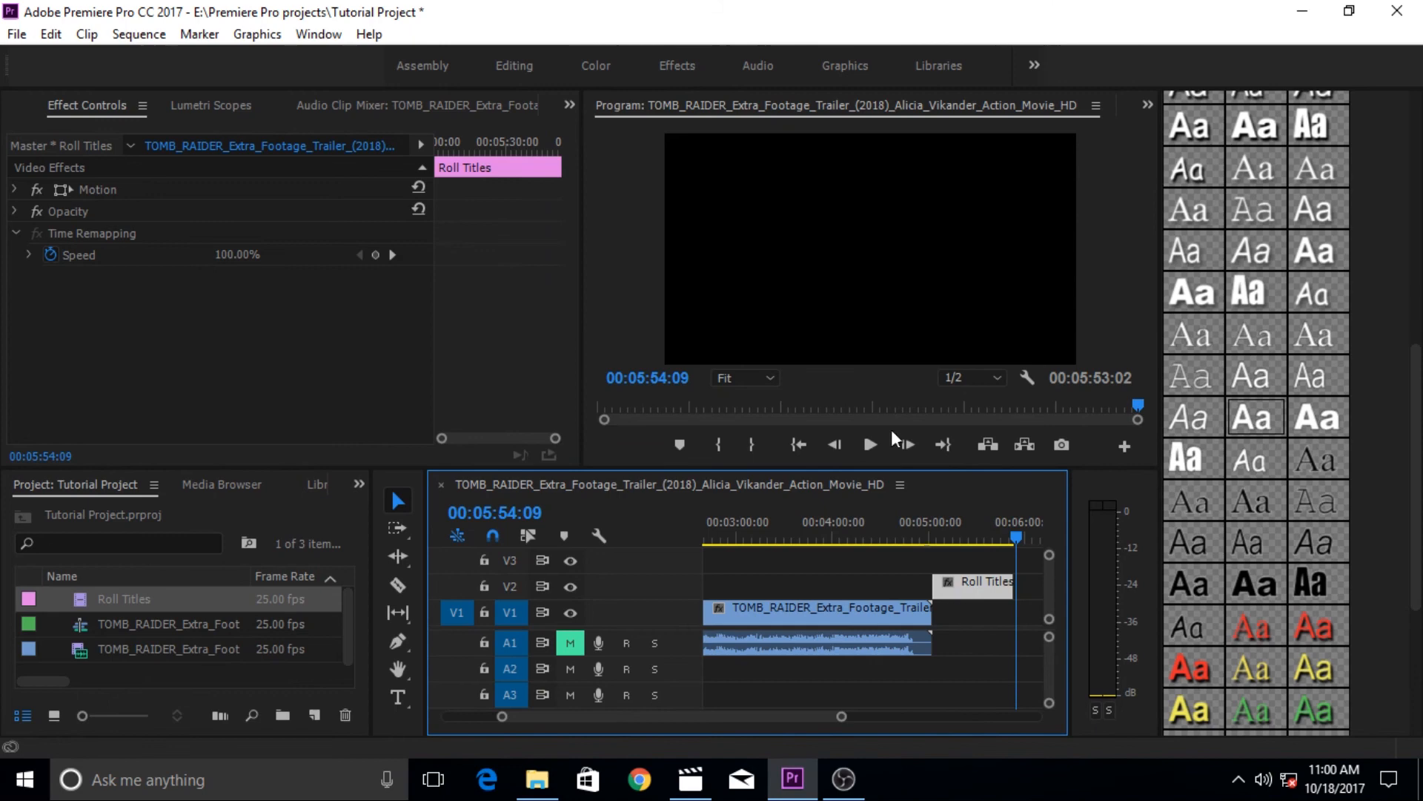
left_click_drag(1017, 537, 973, 541)
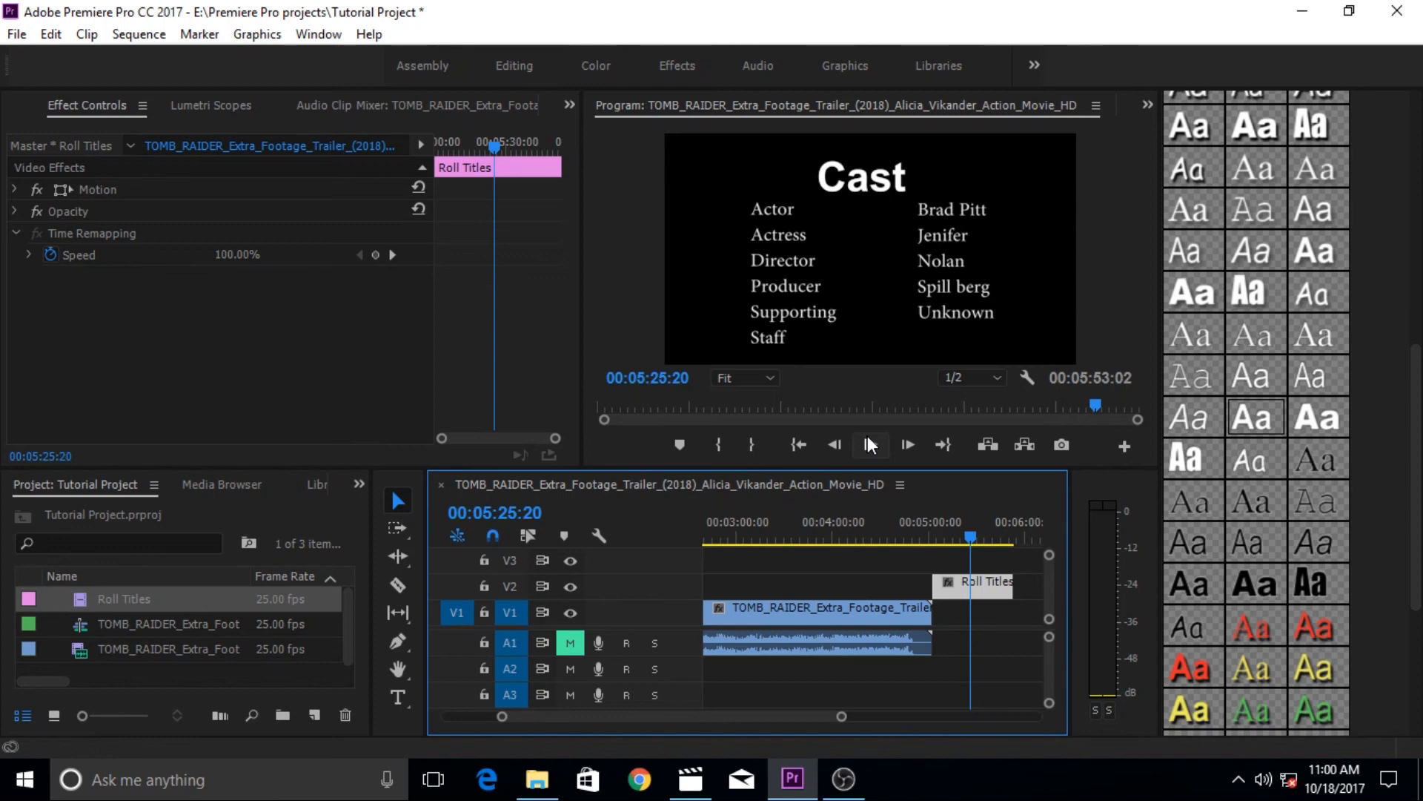
left_click(796, 778)
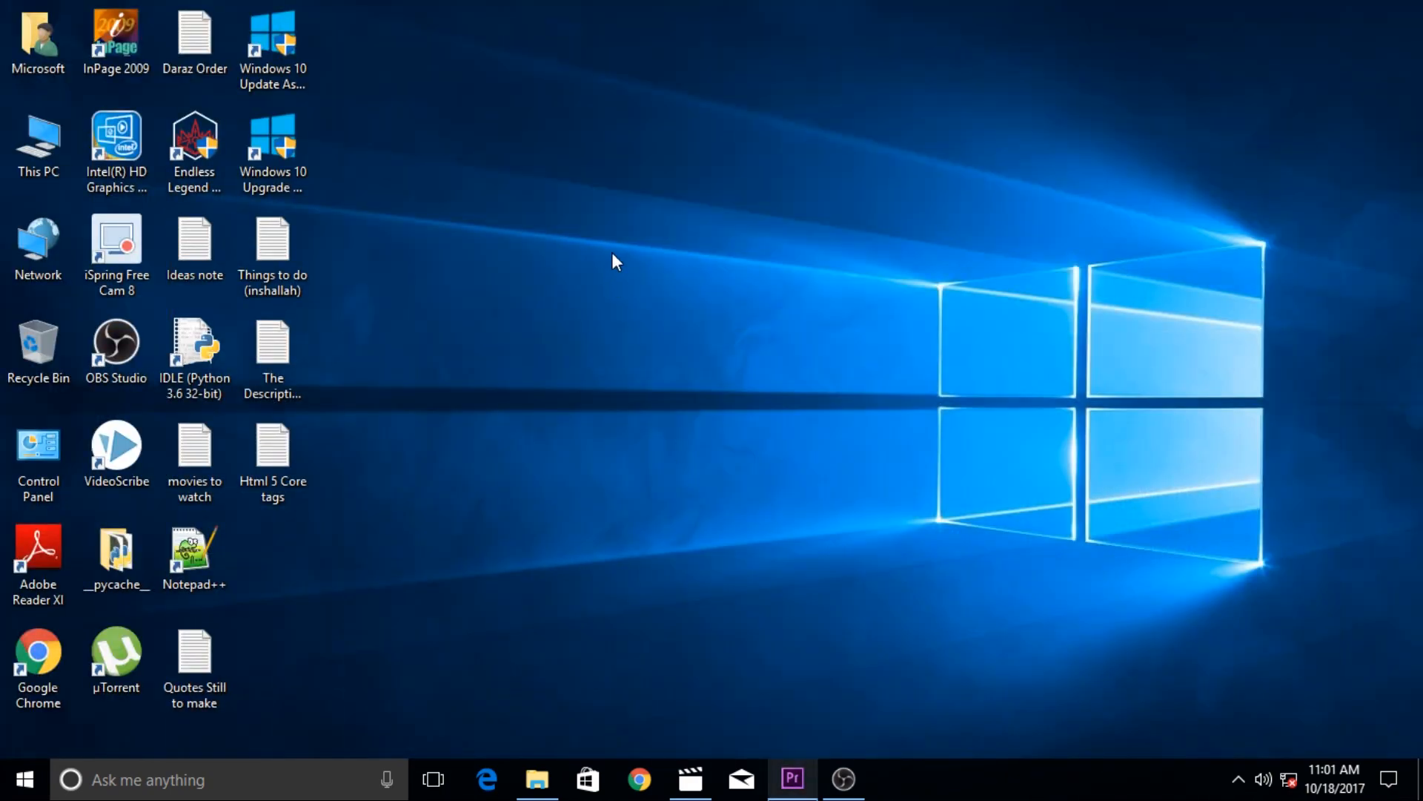